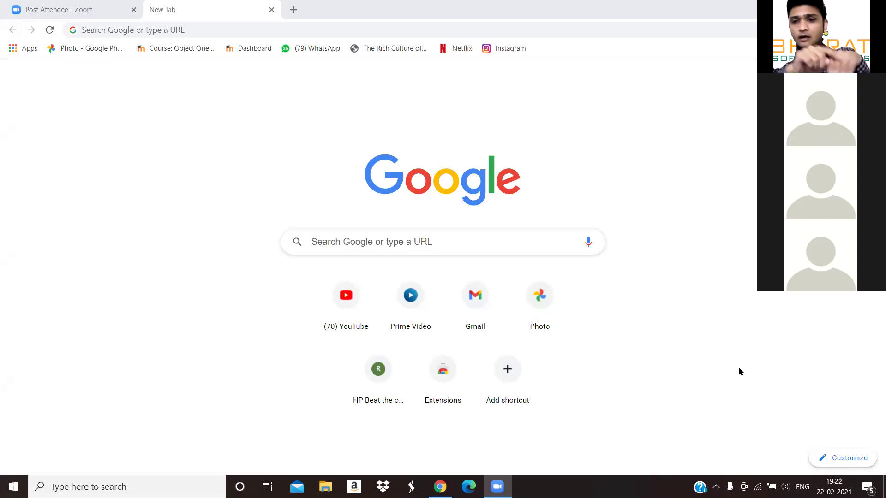
Step: Search for "google" and open the Google homepage from the results
left_click(498, 242)
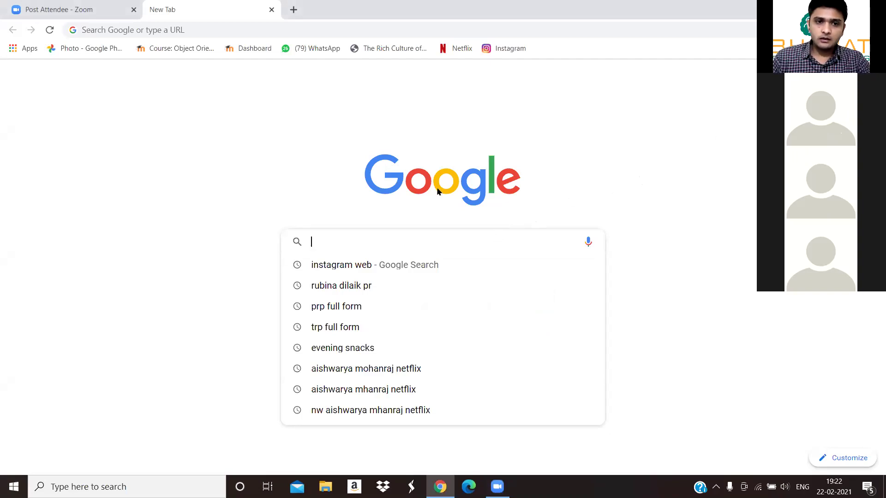
type("google")
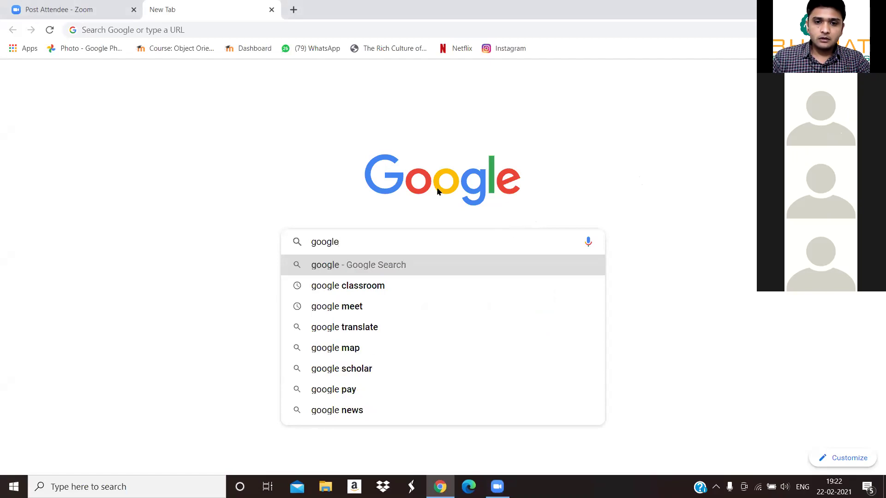
key("Return")
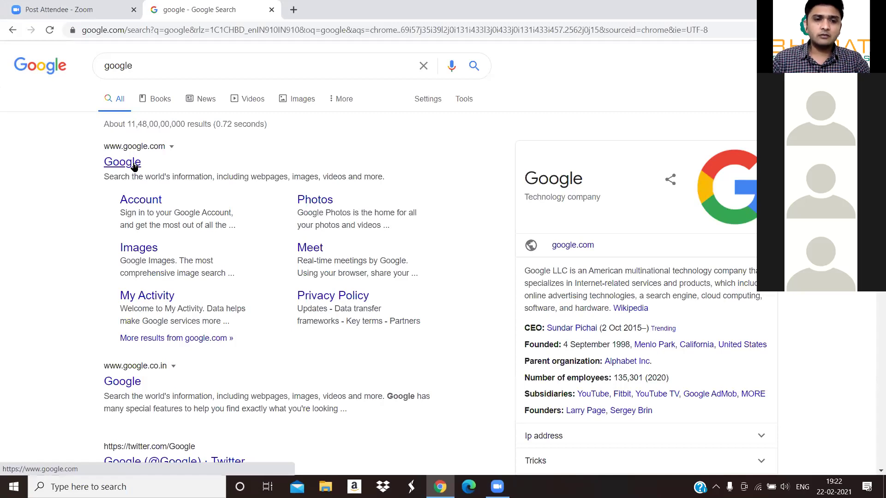
left_click(134, 165)
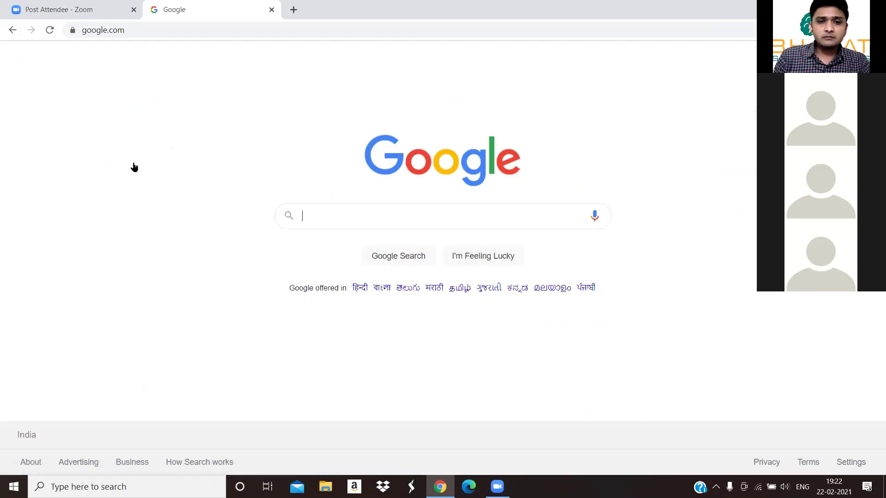
Step: Search Google for "install anaconda" and open the Installation page of the Anaconda documentation
left_click(339, 225)
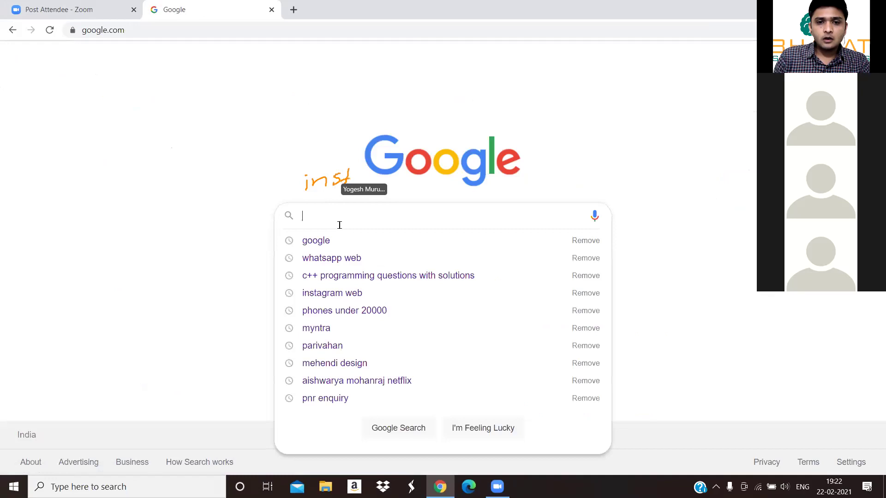
type("install ")
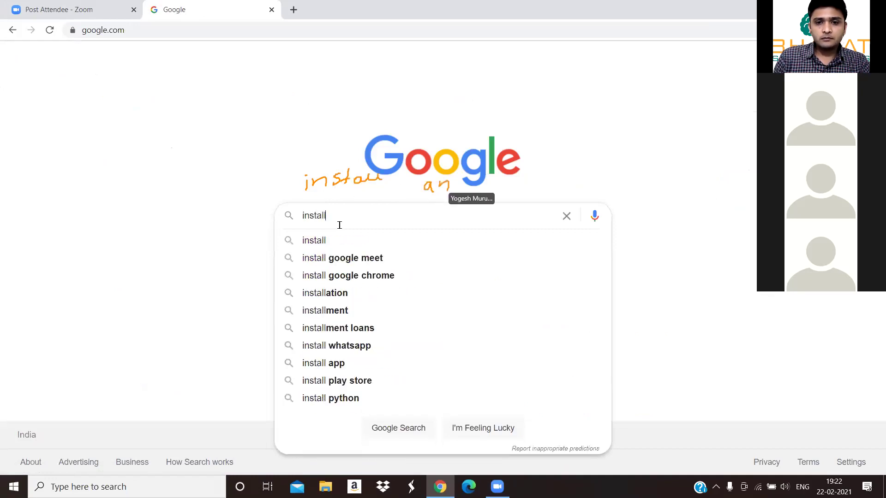
type("anaconda")
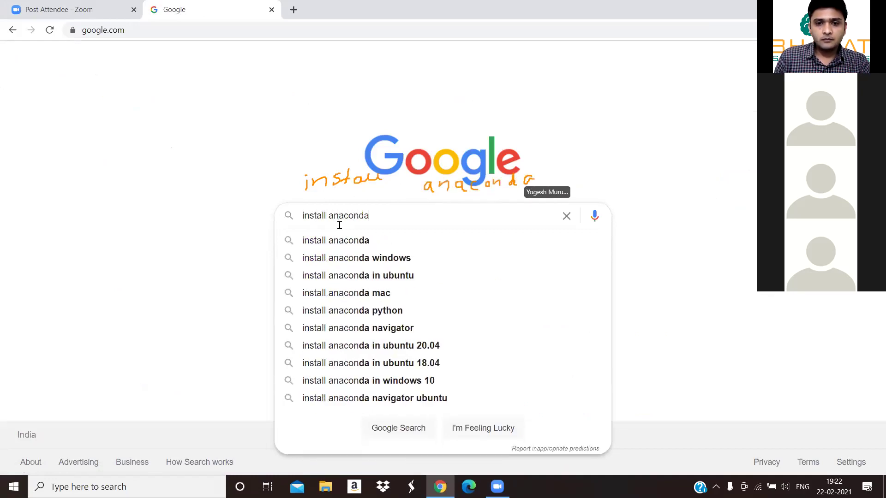
key("Return")
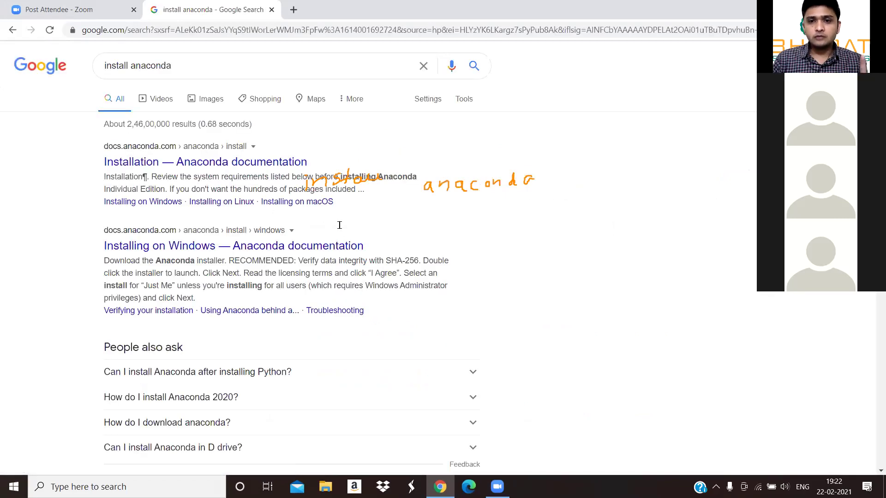
left_click(248, 162)
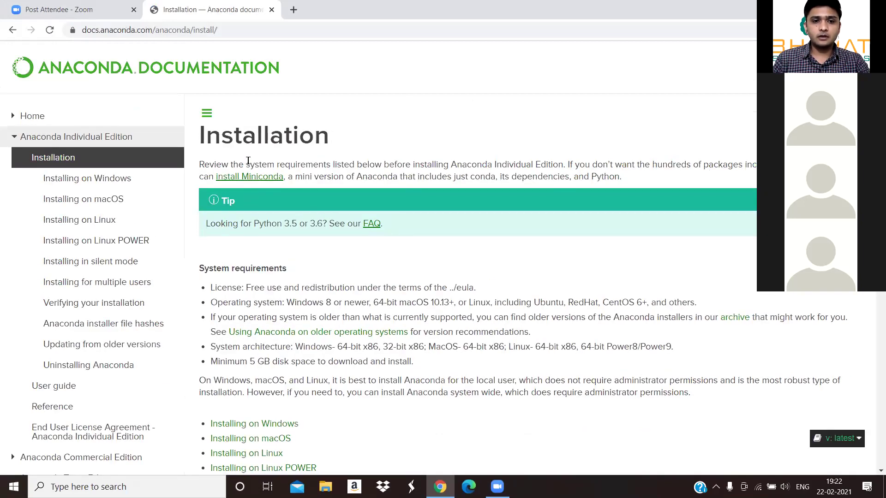
Step: Open the Installing on Windows instructions and follow the link to download the Anaconda installer
scroll(353, 338, "down", 1)
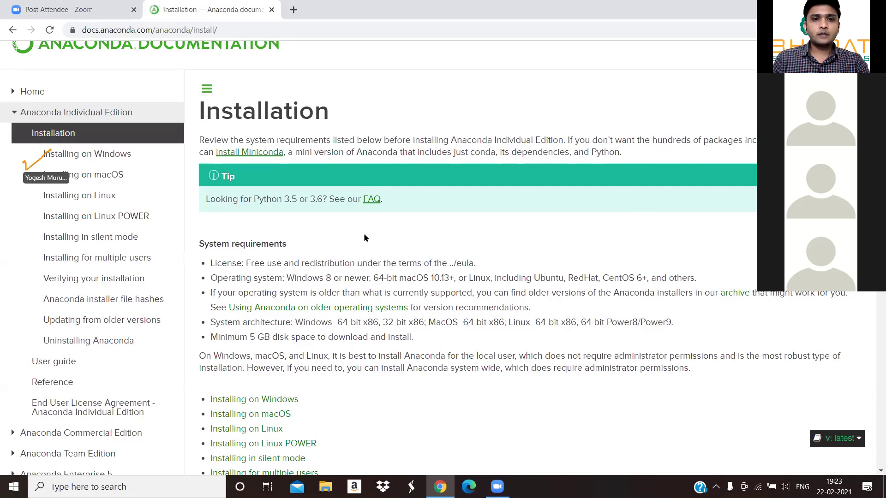
left_click(123, 158)
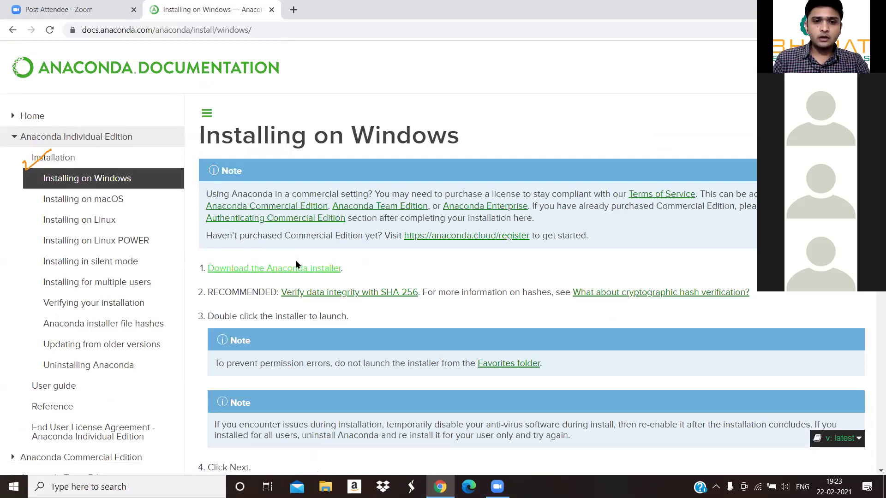
left_click(298, 271)
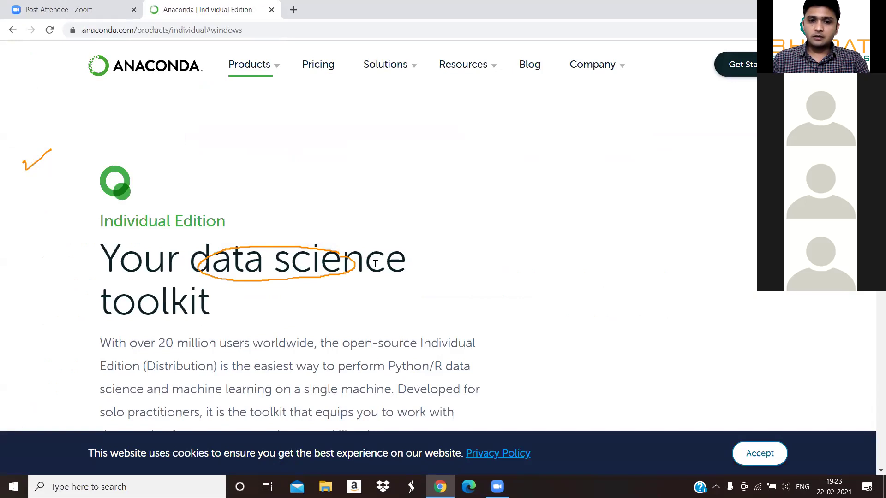
Step: Go to the Anaconda Installers section and download the Python 3.8 64-Bit Graphical Installer for Windows
scroll(375, 264, "down", 10)
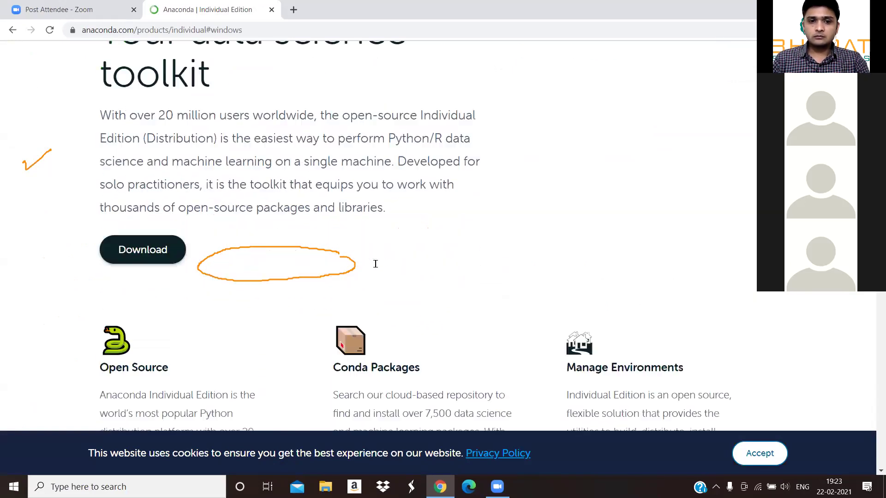
scroll(375, 263, "up", 3)
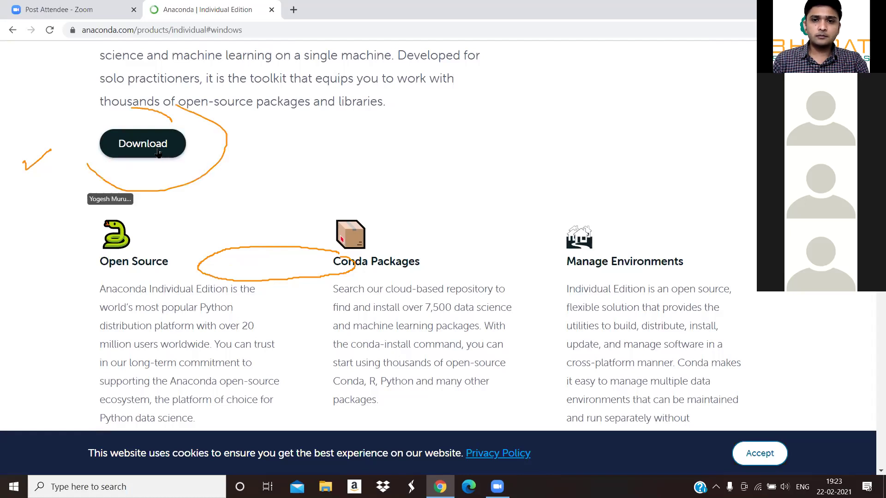
scroll(159, 152, "down", 1)
left_click(142, 139)
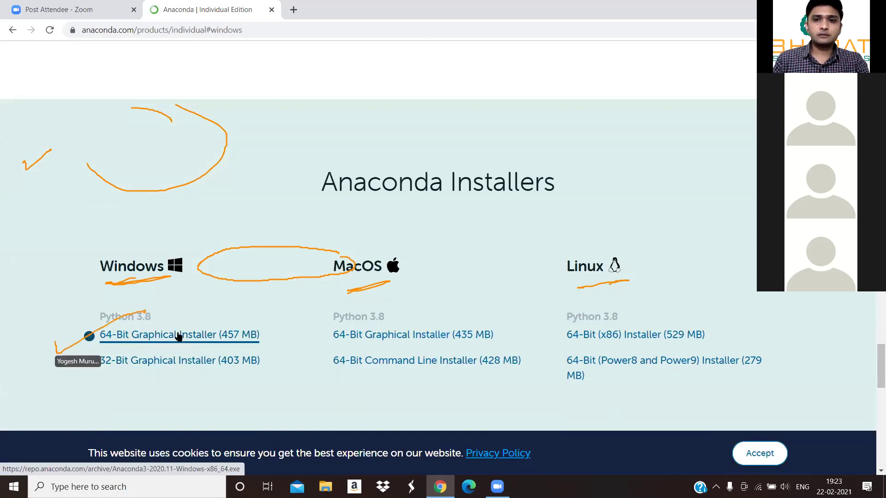
left_click(179, 335)
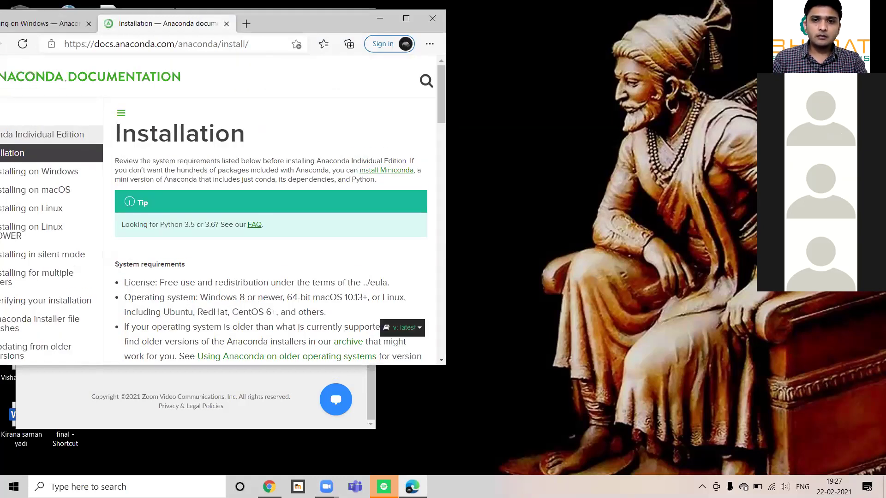
Step: Extend the Edge window showing the Anaconda Installation page to the full height of the screen
left_click(482, 58)
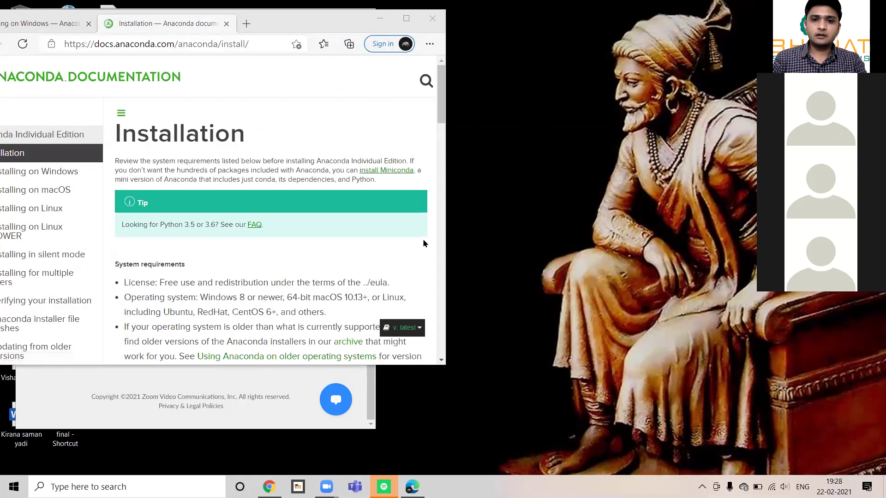
double_click(206, 9)
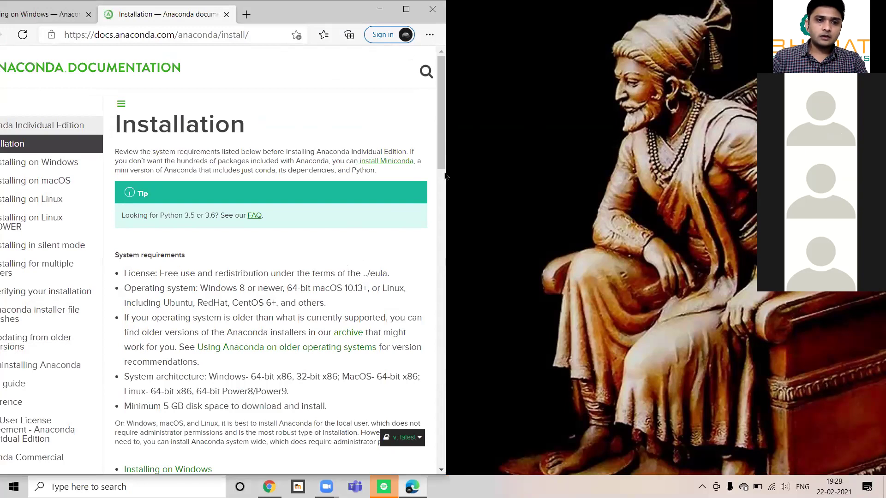
scroll(258, 228, "down", 6)
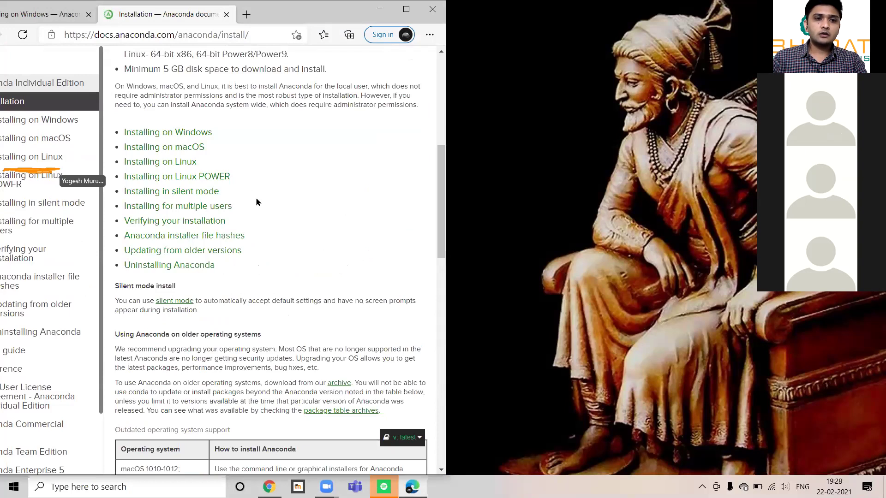
key("super")
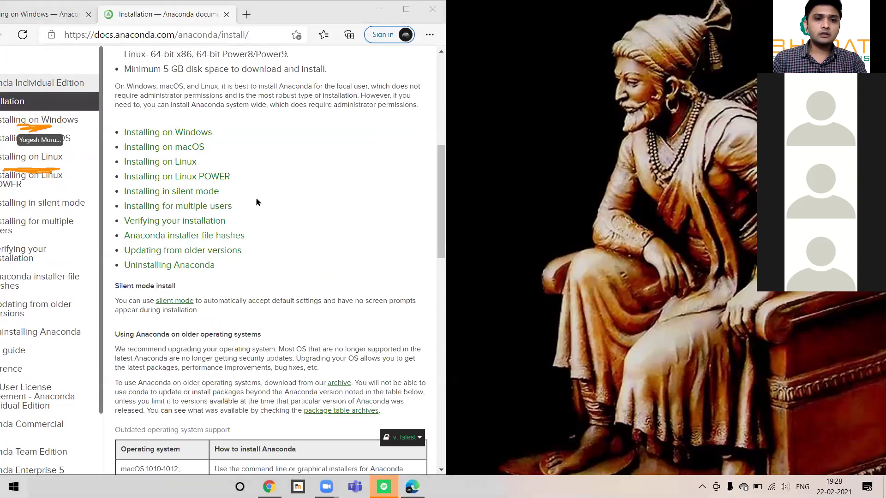
key("super")
Step: In Edge, open the Installing on Windows guide and go to the Individual Edition page through its installer download link
left_click(52, 122)
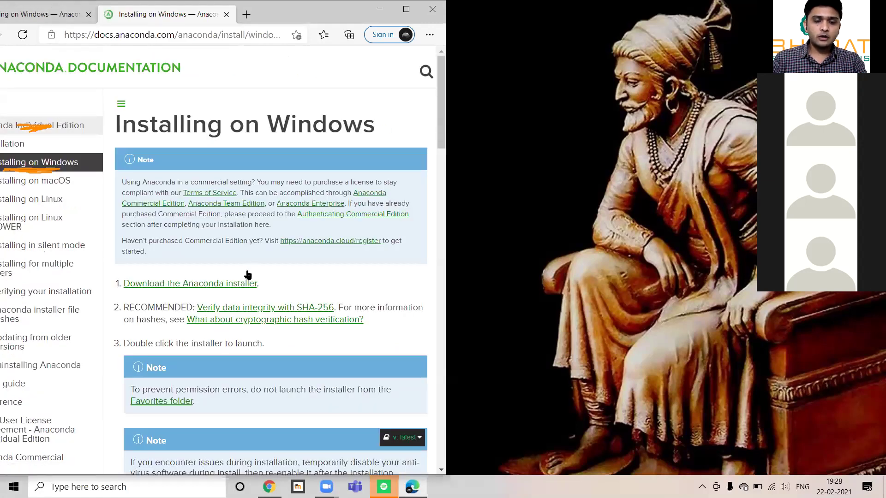
scroll(248, 276, "down", 1)
left_click(211, 234)
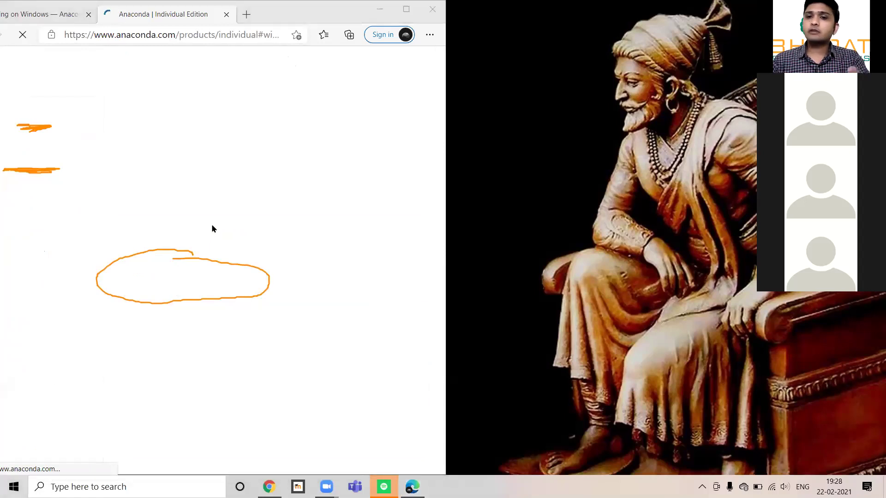
Step: Look through the Individual Edition page for the installer downloads
key("super")
left_click(429, 87)
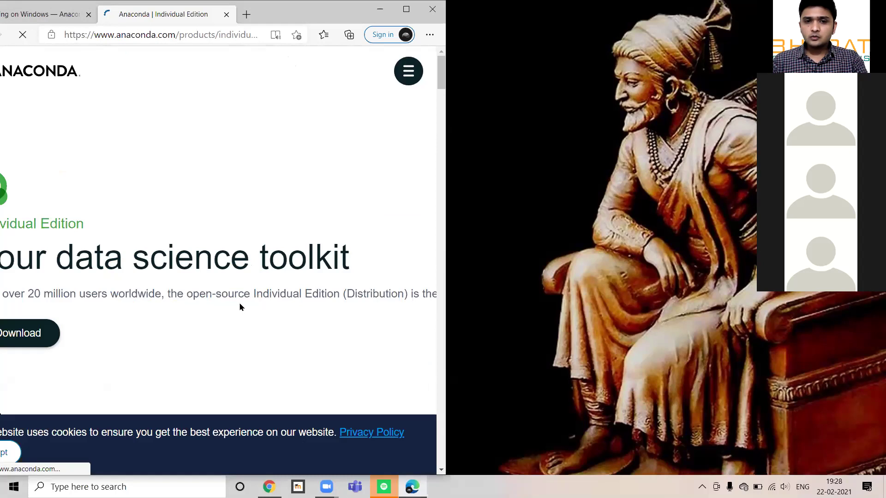
left_click_drag(239, 307, 239, 306)
scroll(239, 307, "down", 4)
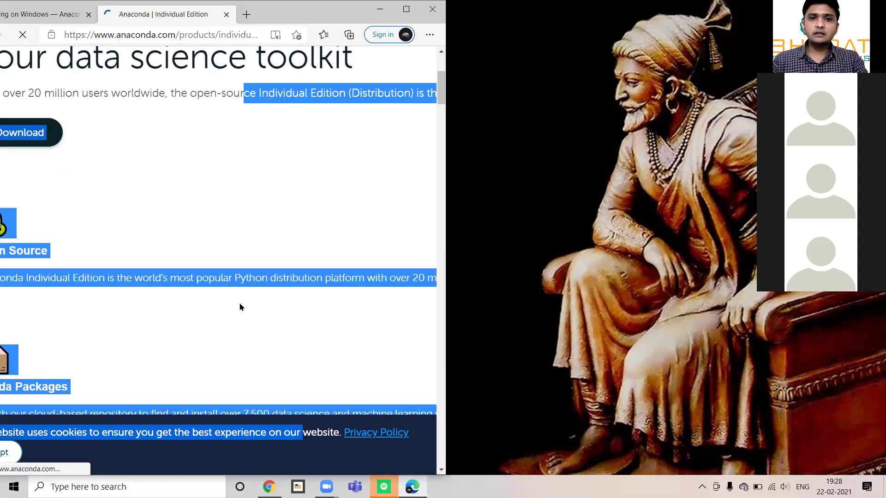
scroll(219, 258, "down", 7)
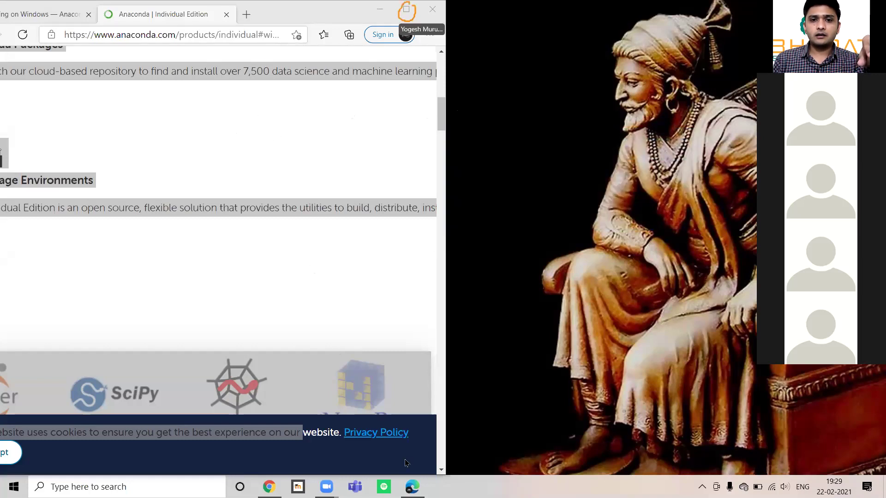
Step: Close the Chrome window with the Post Attendee page and maximize the Edge window
mouse_move(268, 487)
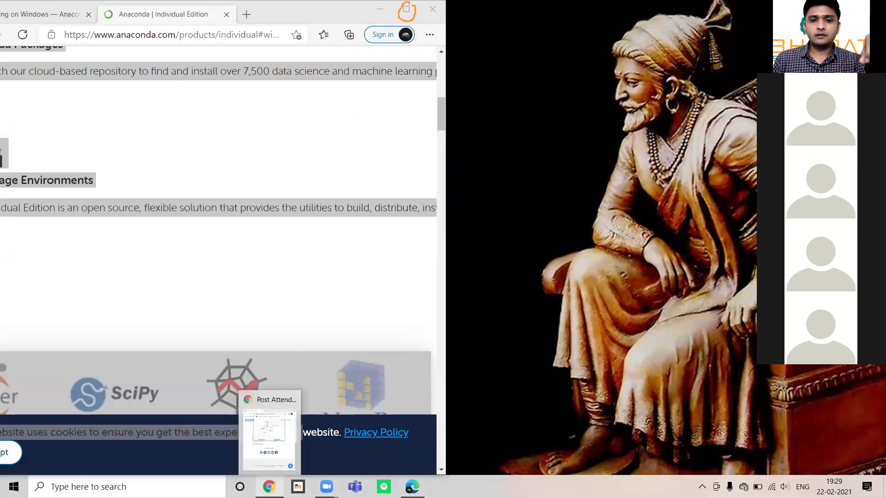
left_click(292, 399)
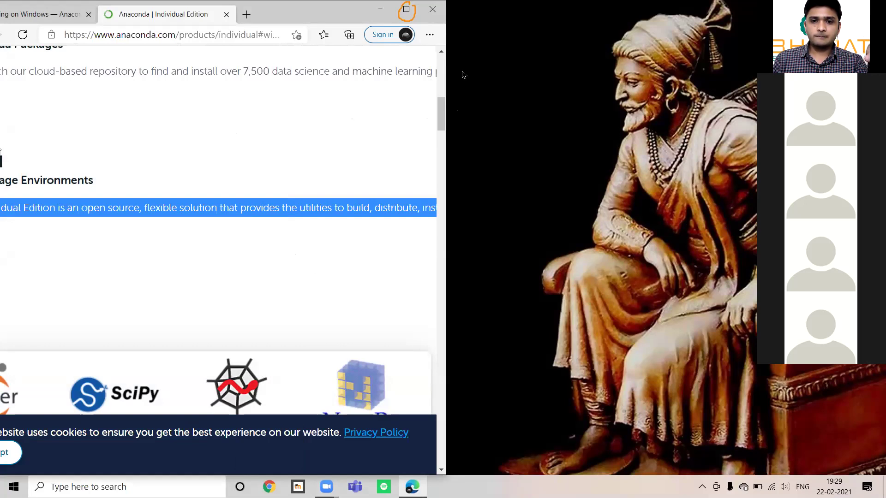
left_click(464, 75)
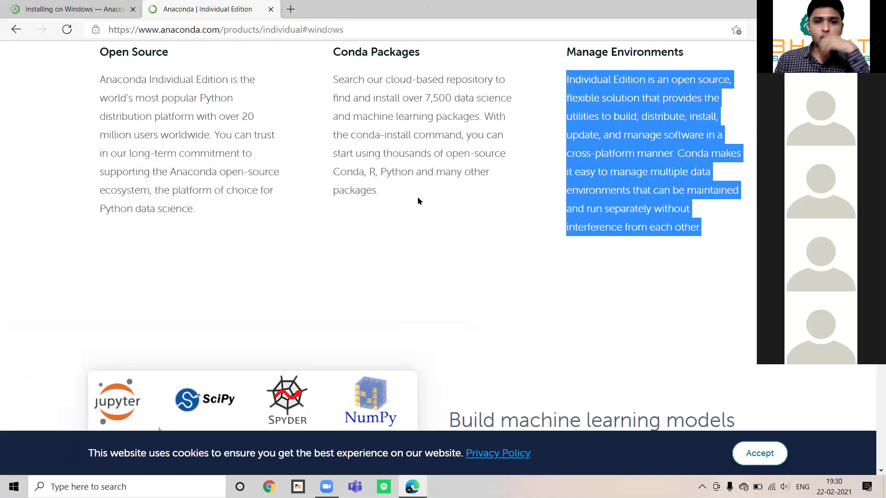
Step: Find the Windows, MacOS and Linux download links in the Anaconda Installers section of the Individual Edition page
scroll(417, 201, "up", 3)
scroll(417, 201, "up", 8)
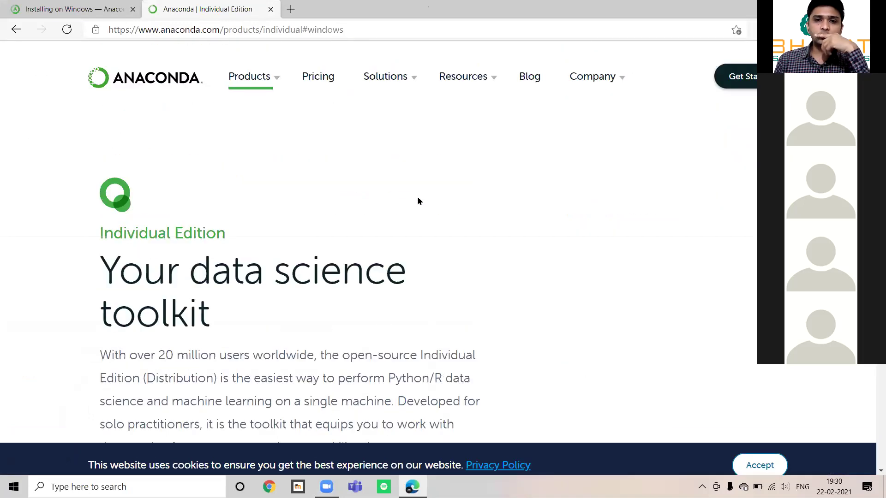
scroll(419, 202, "down", 3)
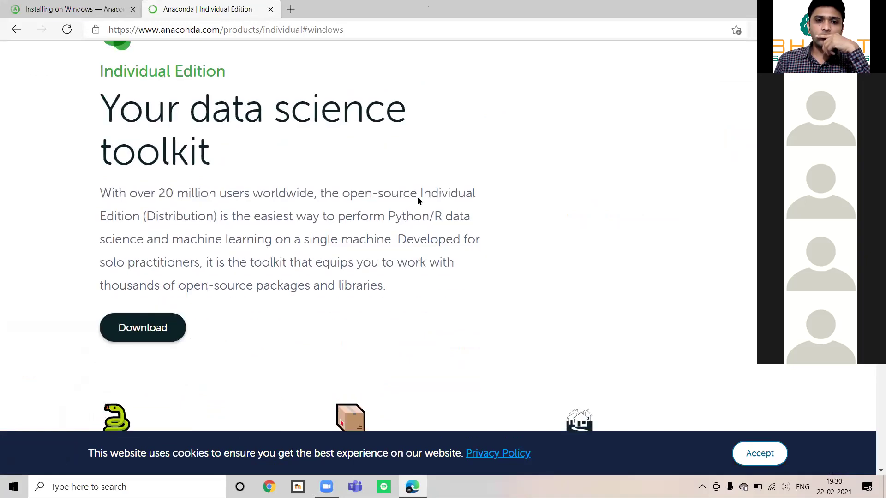
scroll(418, 201, "down", 5)
scroll(418, 201, "down", 2)
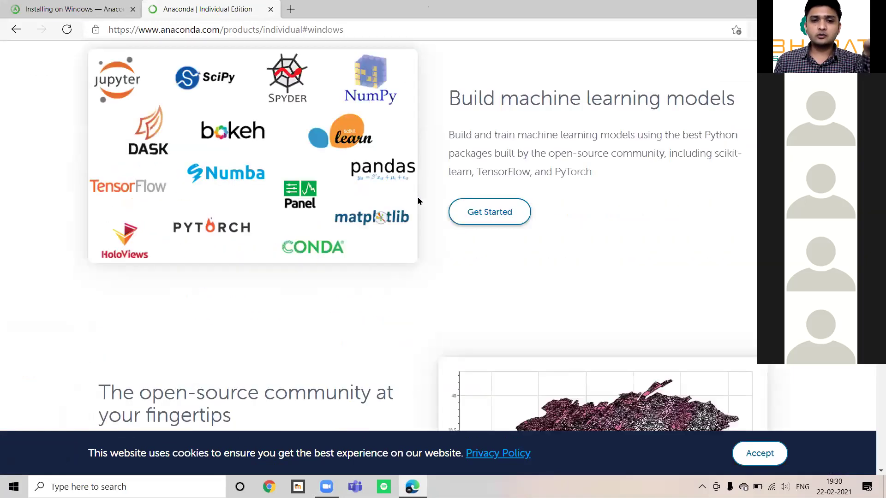
scroll(418, 201, "down", 12)
scroll(418, 201, "up", 2)
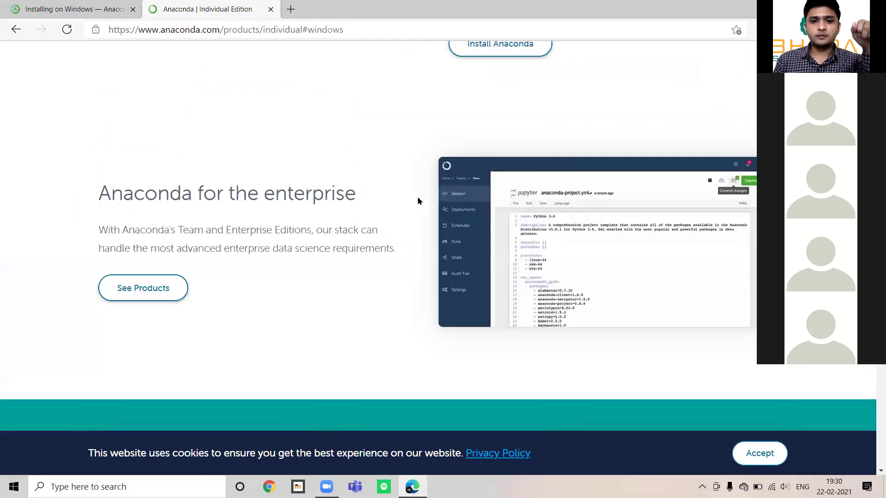
scroll(419, 201, "up", 2)
scroll(418, 201, "down", 4)
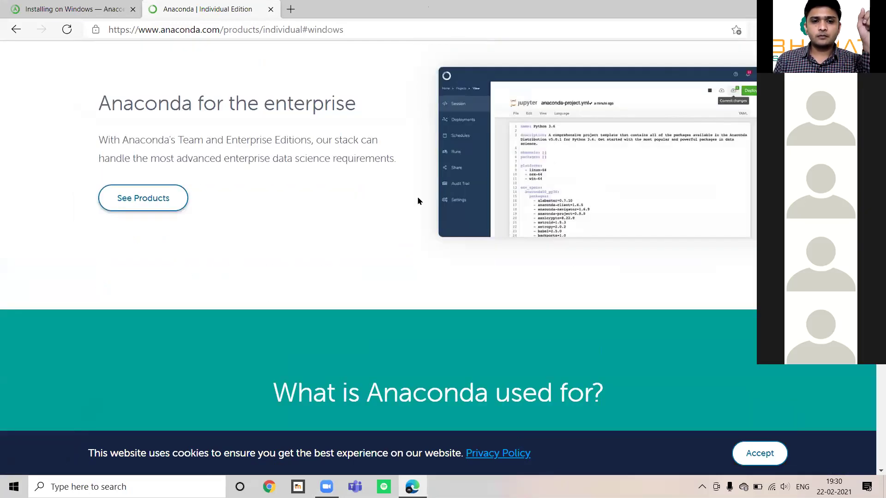
scroll(418, 201, "down", 5)
scroll(419, 201, "down", 10)
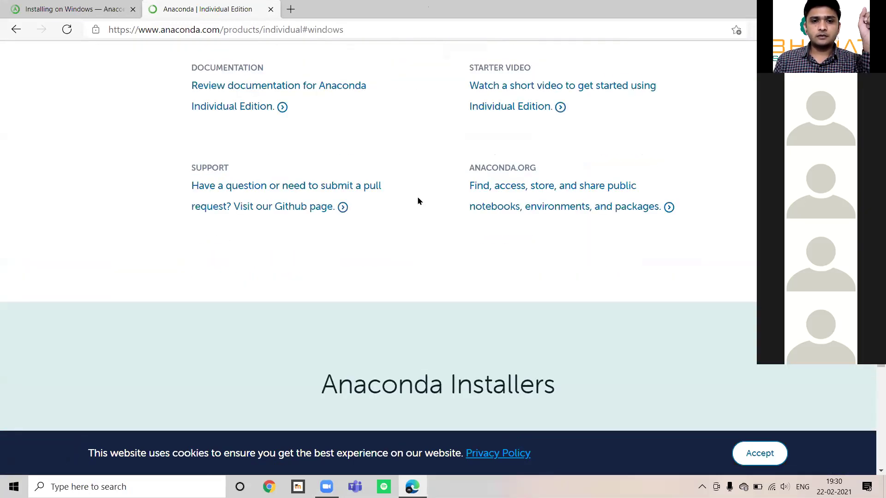
scroll(418, 201, "down", 10)
scroll(161, 158, "up", 2)
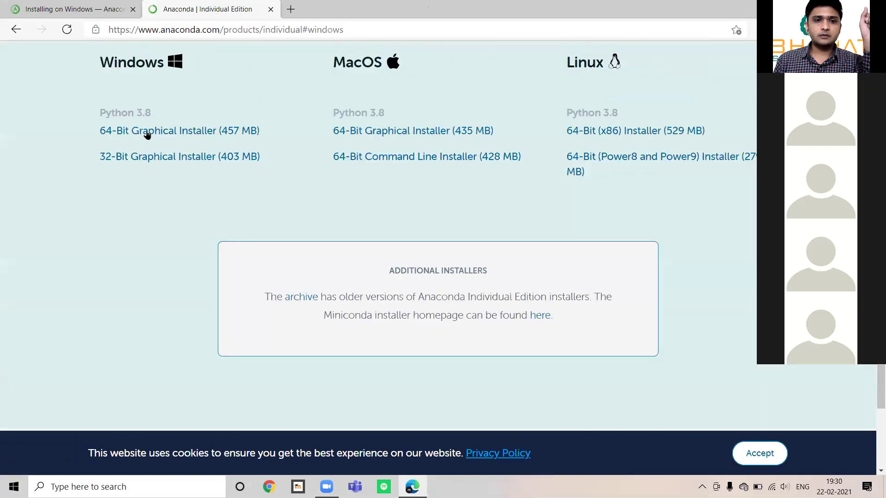
Step: Download the Windows 64-Bit Graphical Installer for Python 3.8 and look over the Get Started page
left_click(147, 133)
key("ctrl+a")
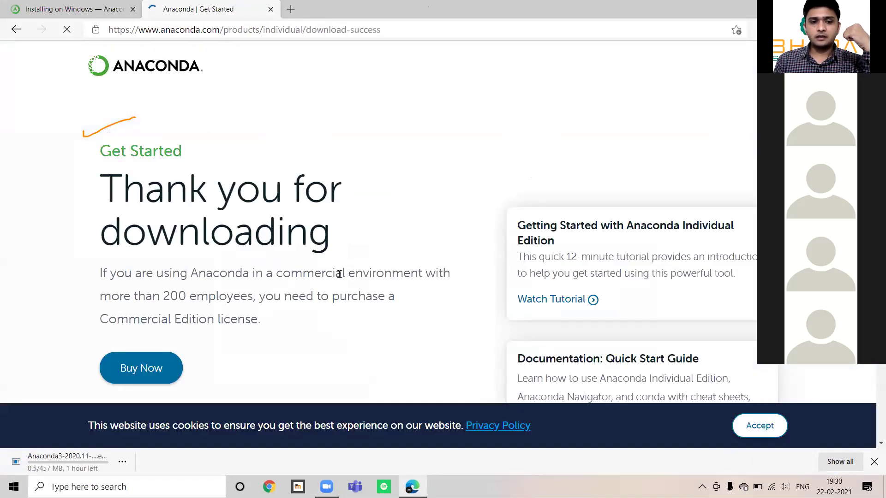
scroll(339, 278, "down", 1)
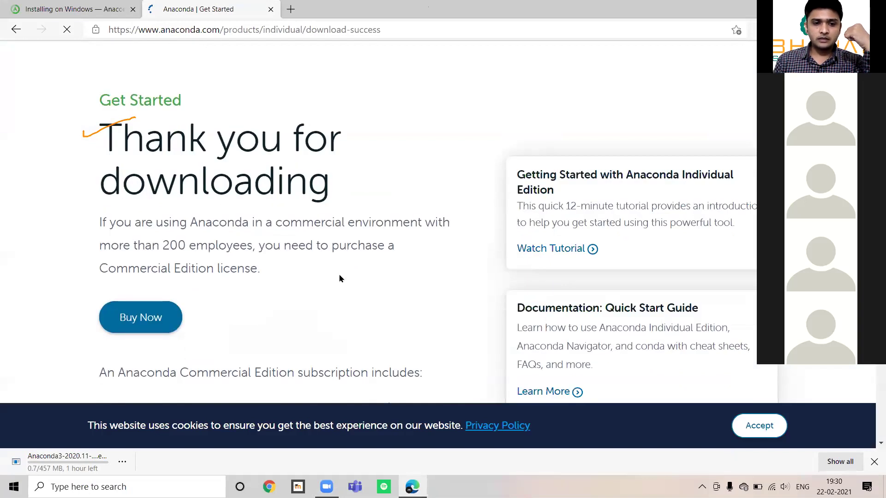
scroll(340, 279, "down", 5)
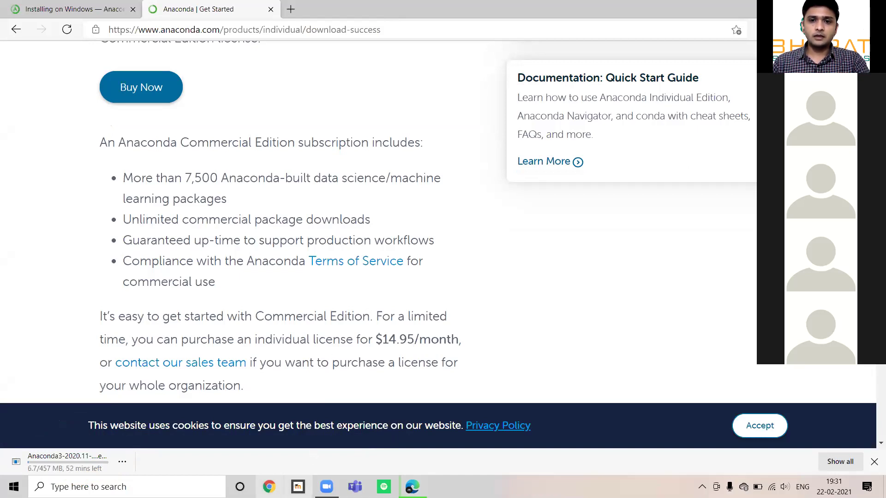
Step: In Chrome, show the downloaded Anaconda installer in its folder and run Anaconda3-2020.11-Windows-x86_64
mouse_move(326, 487)
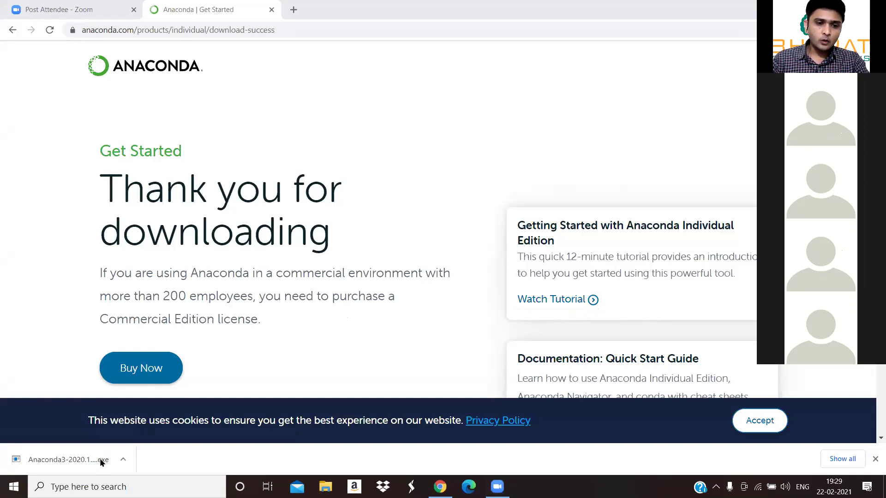
left_click(125, 460)
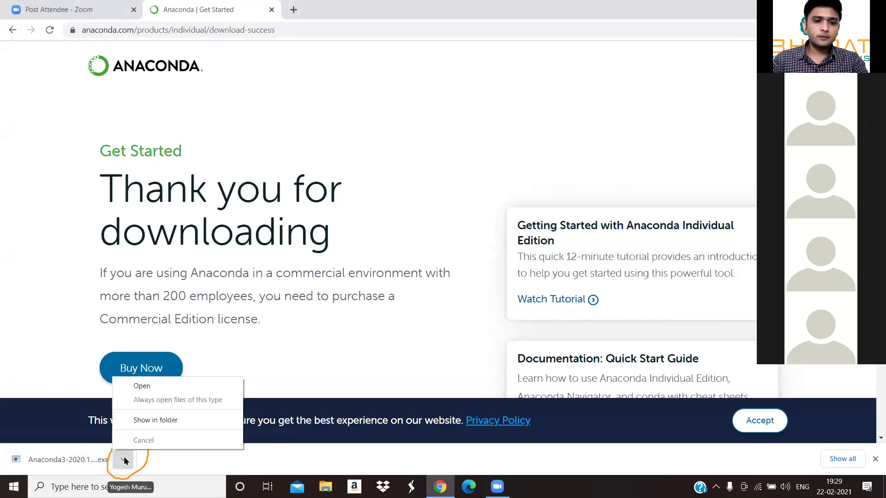
left_click(165, 419)
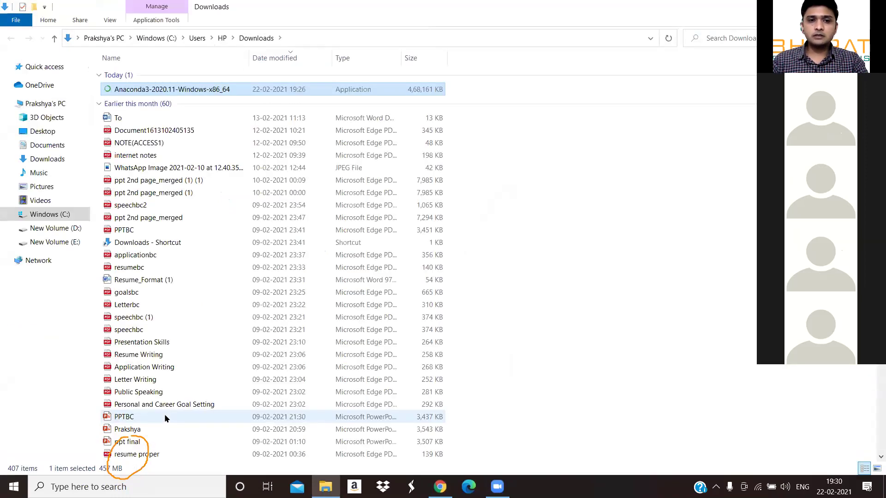
double_click(284, 91)
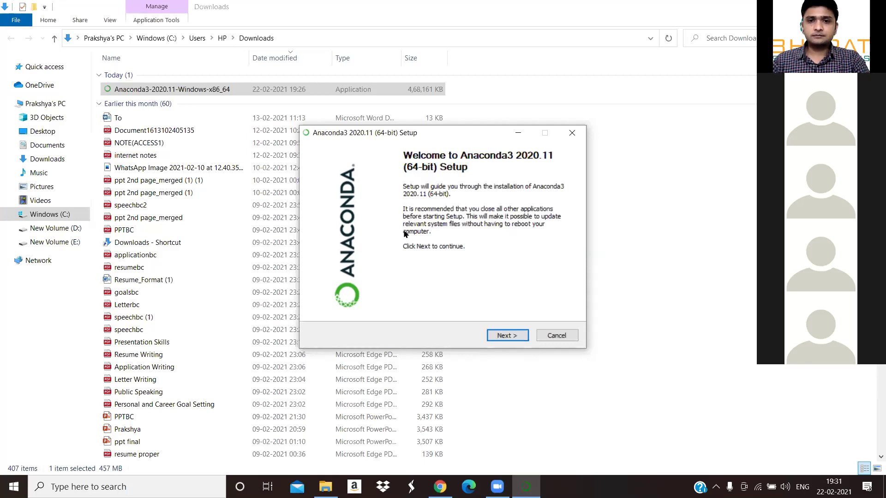
Step: Start the Anaconda3 setup, accept the license agreement and keep the Just Me (recommended) installation type
left_click(491, 335)
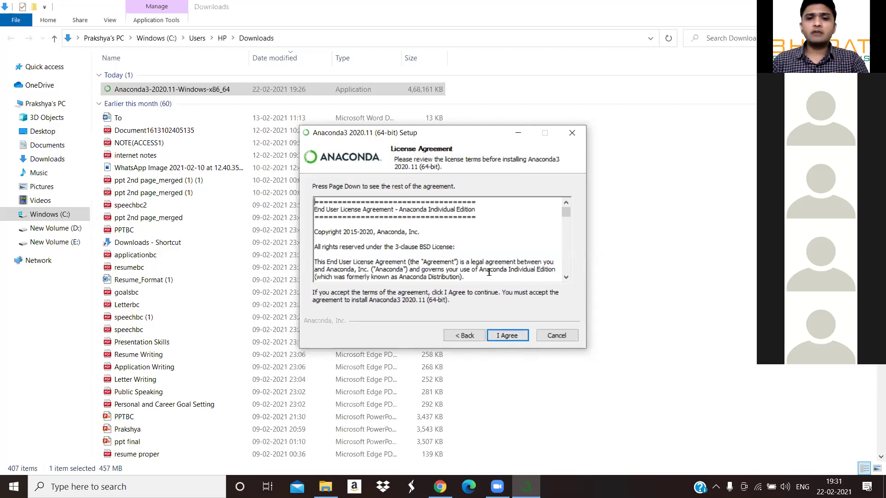
left_click(515, 340)
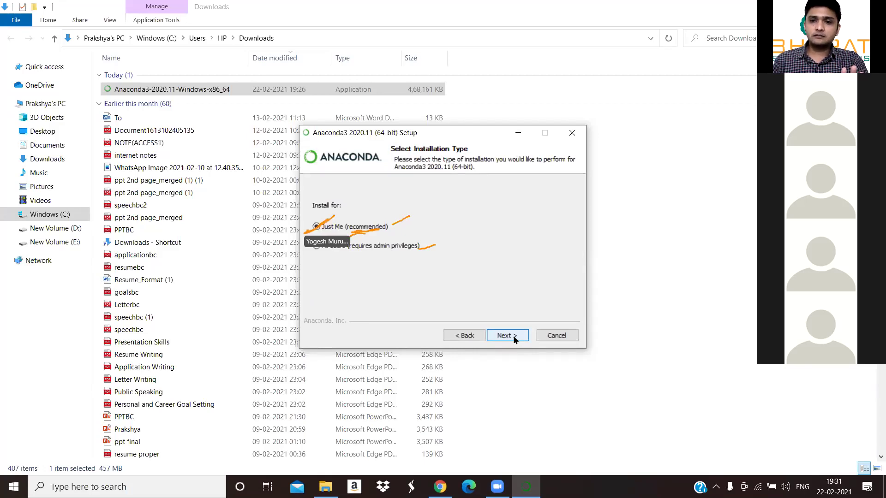
left_click(506, 335)
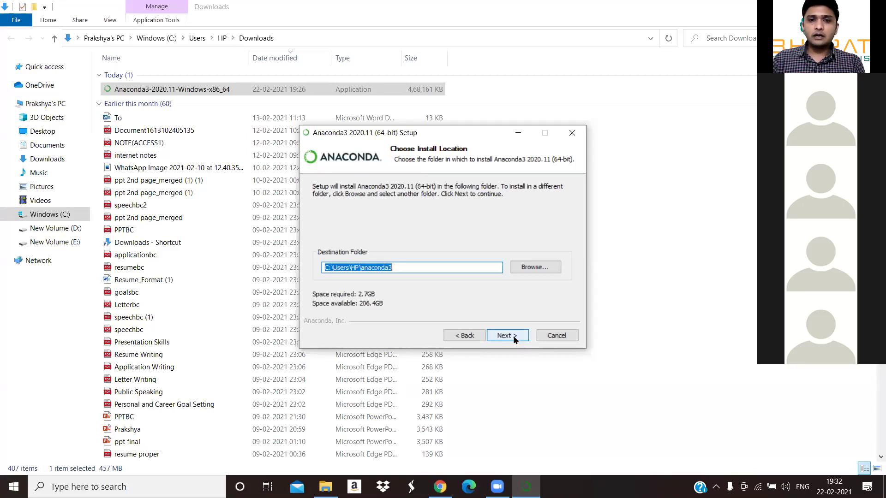
Step: Accept the default destination folder, enable adding Anaconda3 to the PATH environment variable and start the installation
left_click(514, 340)
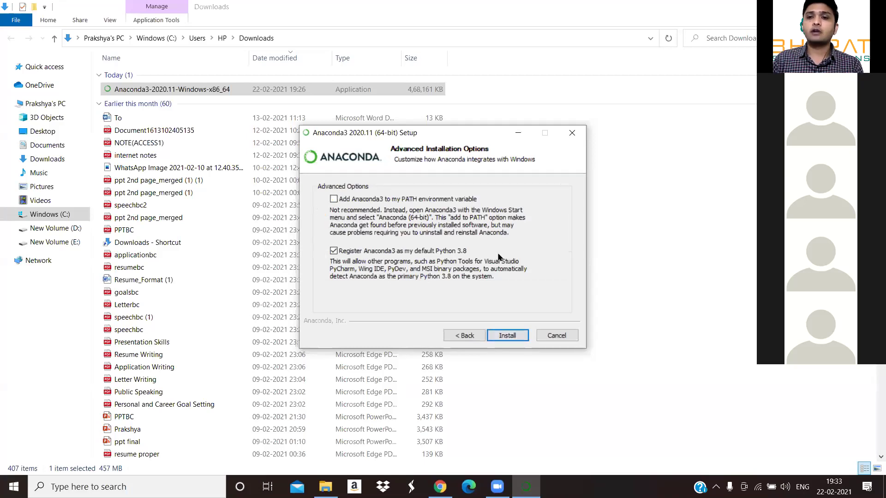
left_click(334, 200)
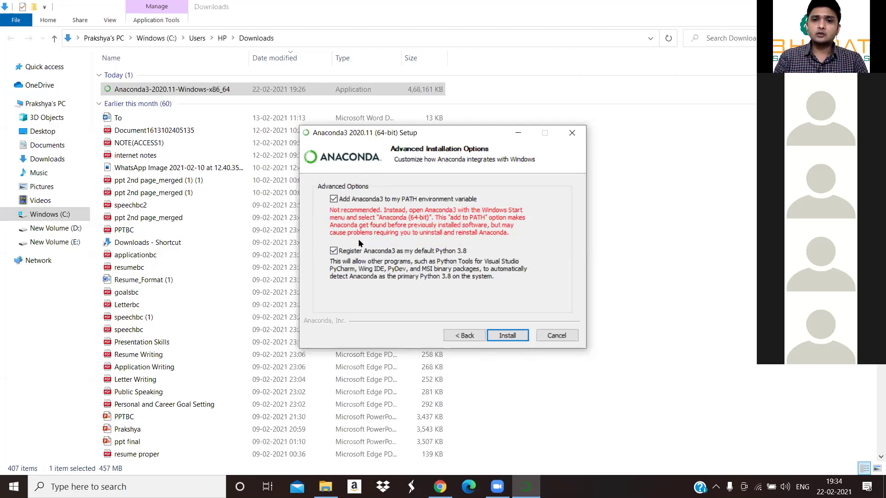
left_click(508, 336)
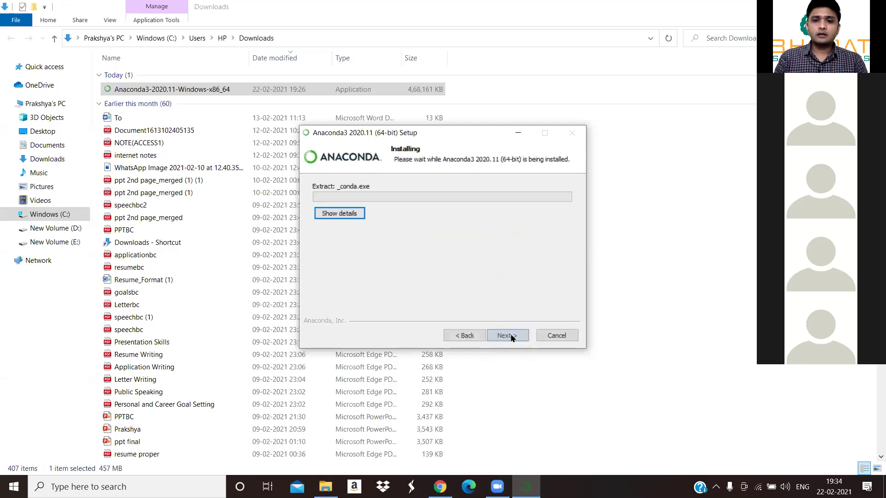
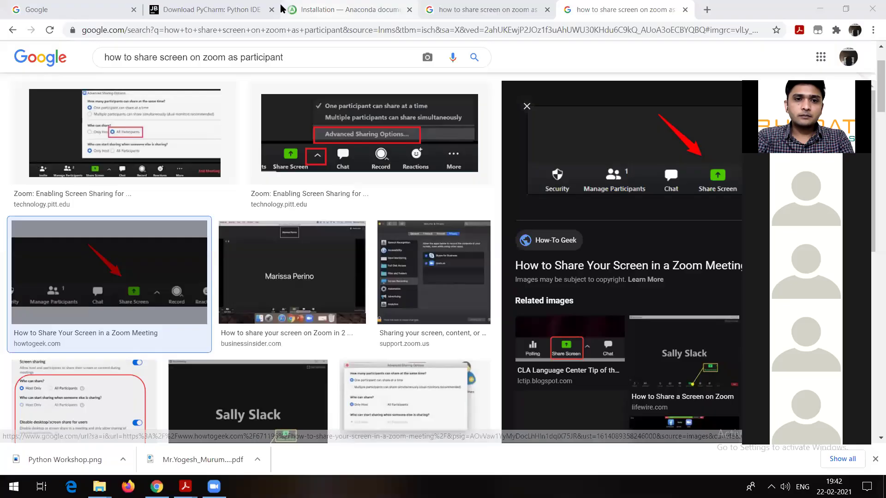
left_click(32, 8)
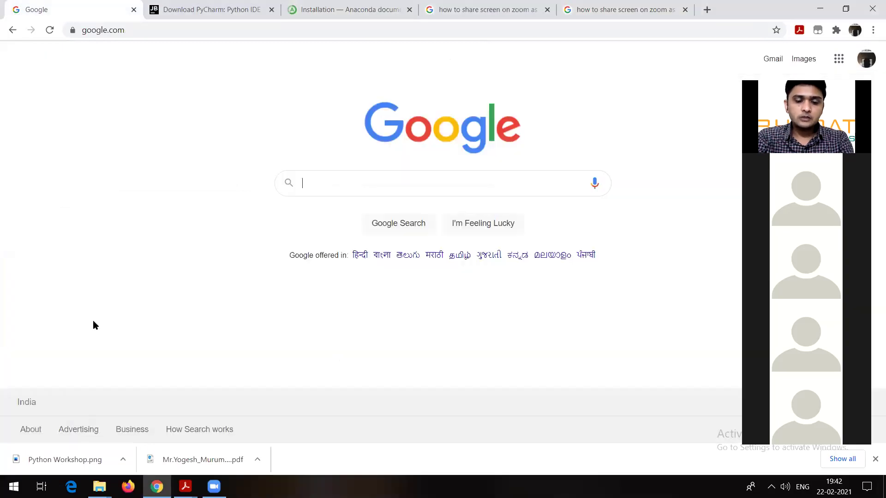
key("super")
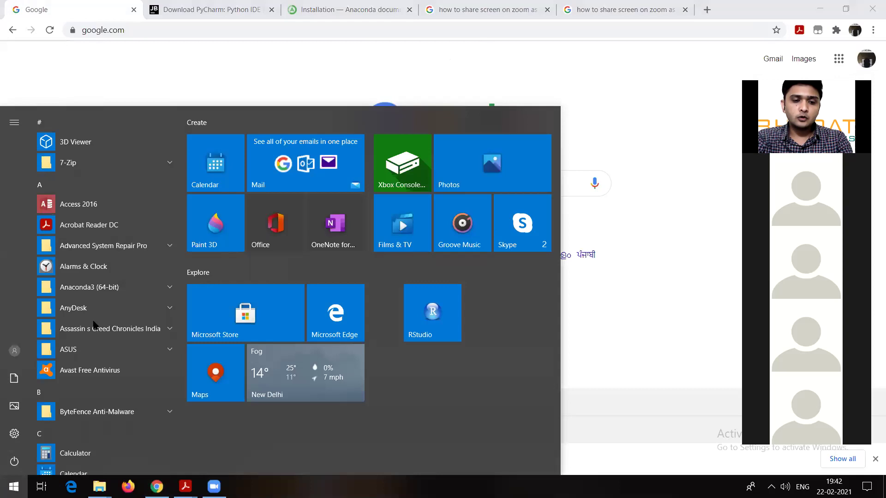
type("ana")
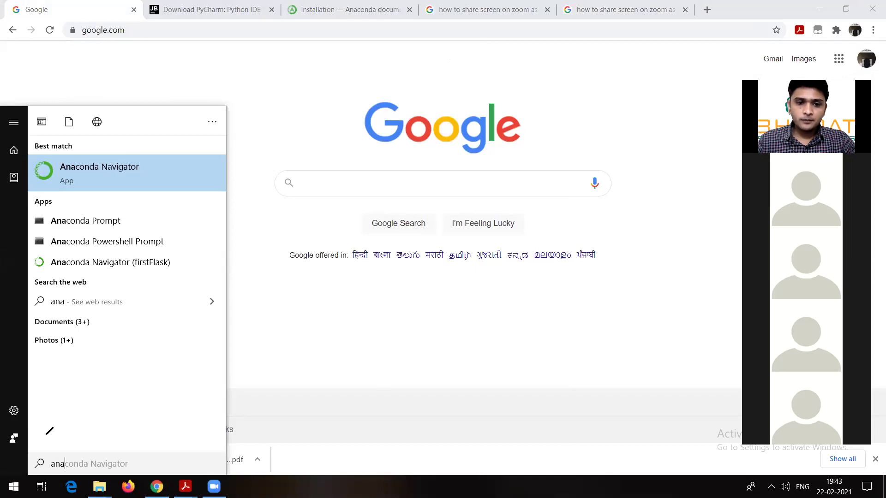
left_click(418, 396)
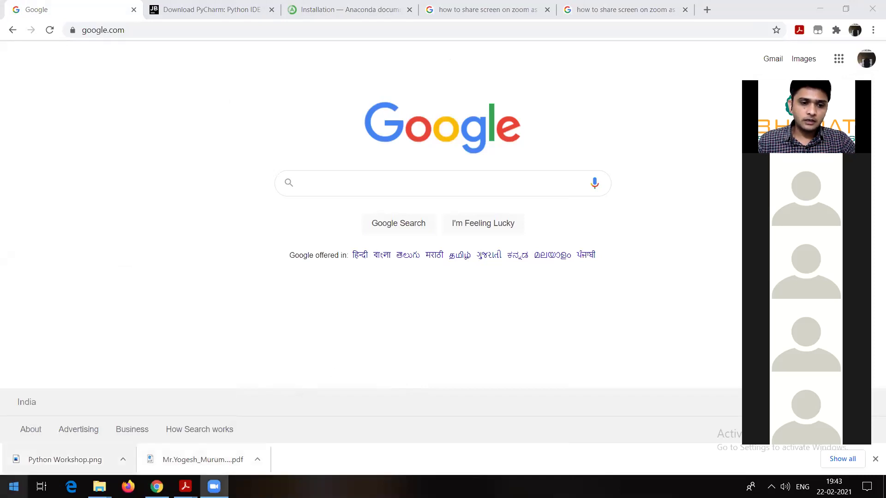
Step: Search Windows for "ana", launch Anaconda Navigator and dismiss its message about a running instance
left_click(14, 486)
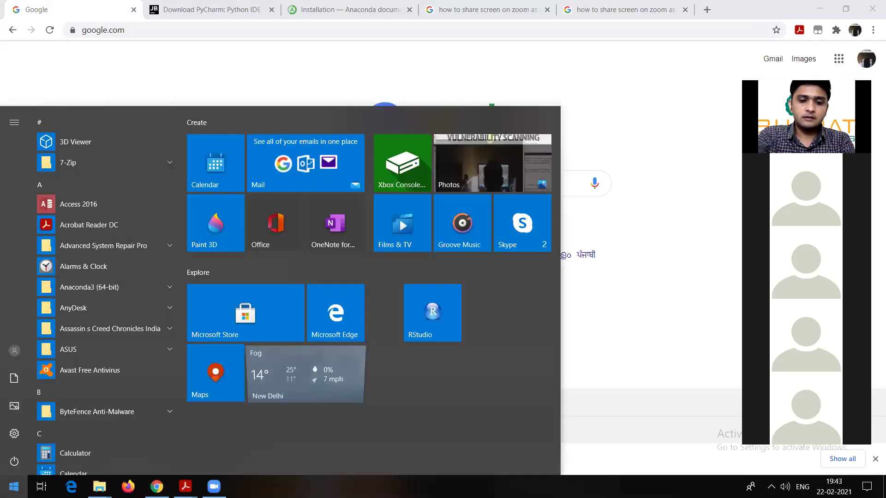
type("ana")
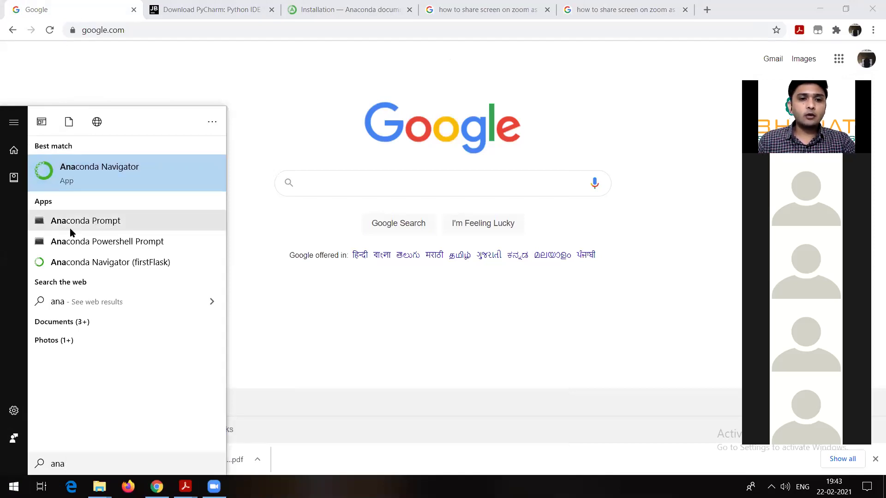
left_click(87, 173)
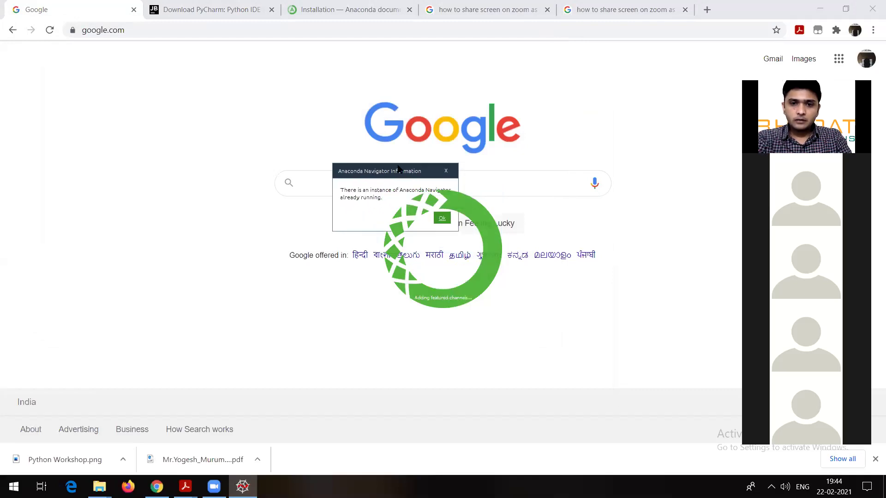
left_click(442, 219)
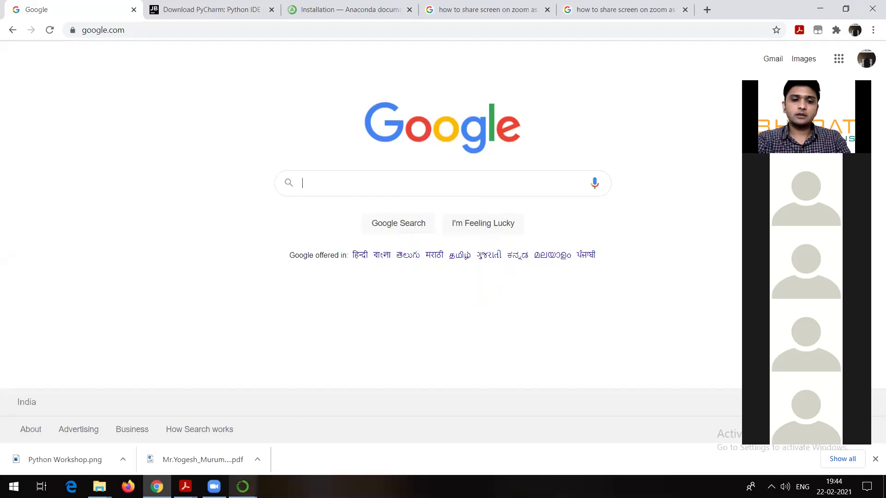
Step: Bring up the Anaconda Navigator window and dismiss its welcome message and update offer
mouse_move(242, 487)
left_click(217, 449)
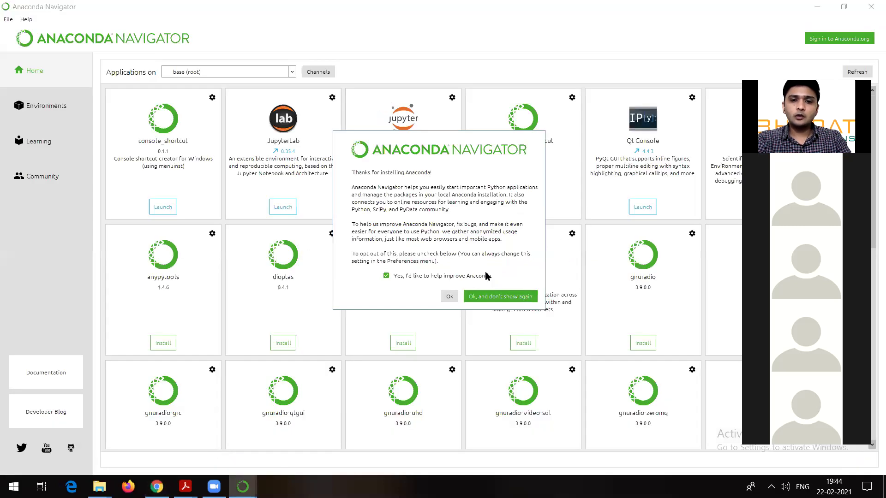
left_click(449, 297)
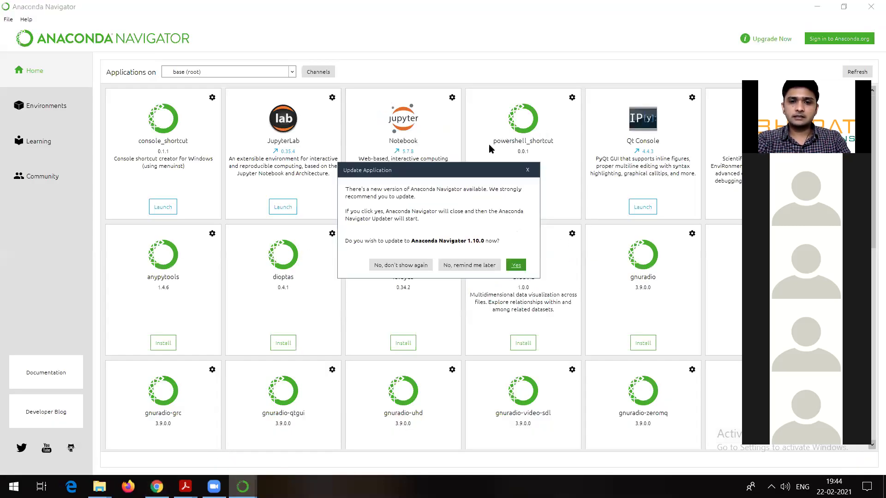
left_click(527, 170)
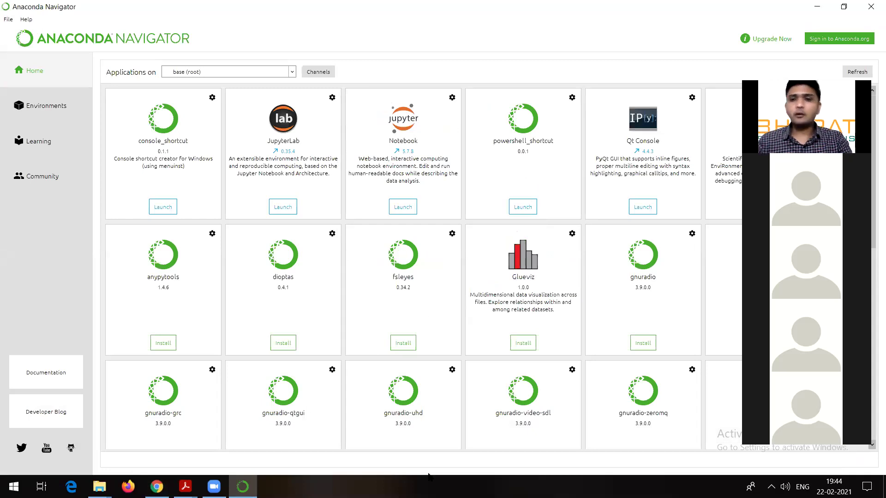
Step: Examine the JupyterLab, Notebook, Qt Console and Spyder tiles on the Navigator home page
key("alt+F4")
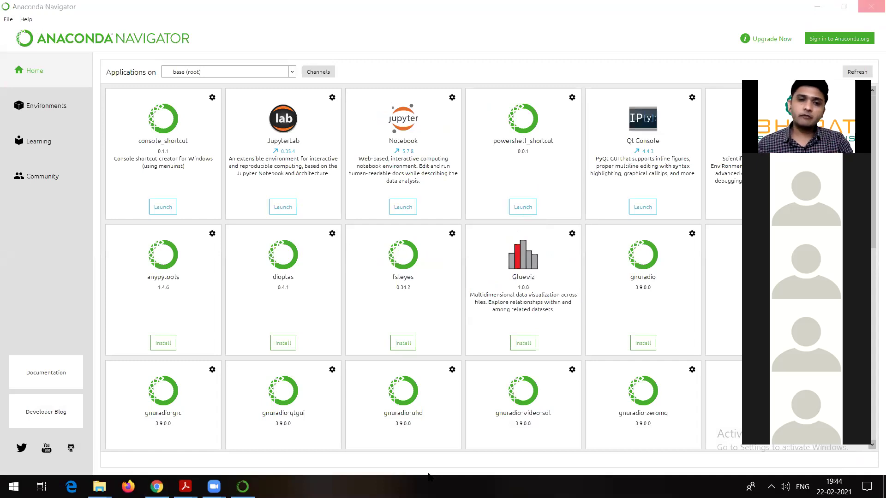
left_click(305, 323)
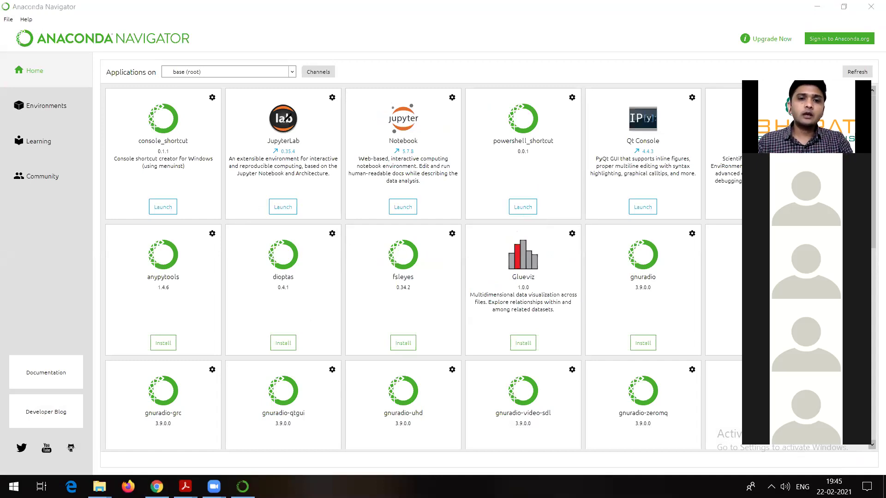
mouse_move(283, 98)
left_mouse_down()
mouse_move(258, 138)
mouse_move(305, 103)
left_mouse_up()
left_click_drag(415, 94, 429, 99)
left_click_drag(659, 98, 668, 113)
left_click_drag(644, 170, 663, 112)
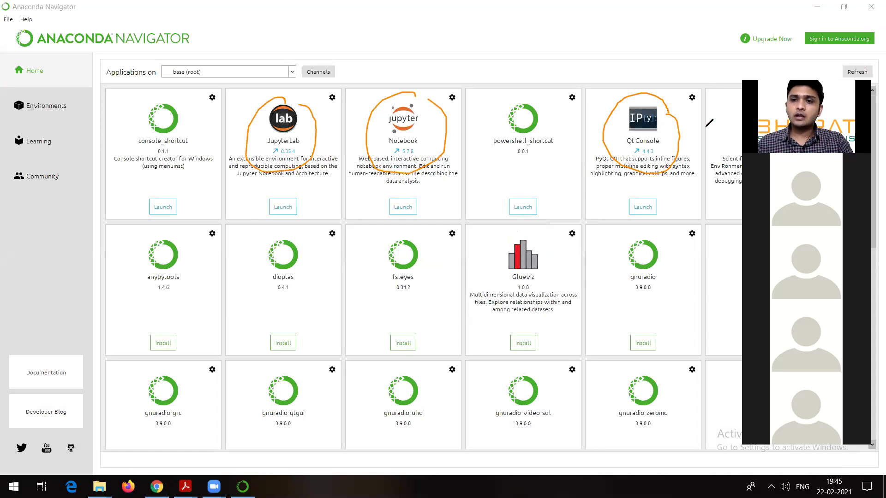
left_click_drag(784, 115, 572, 122)
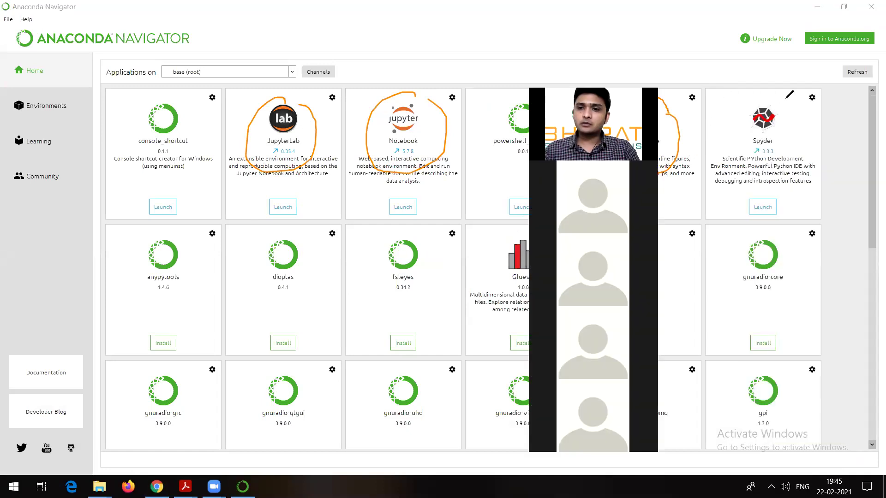
left_click_drag(738, 94, 800, 88)
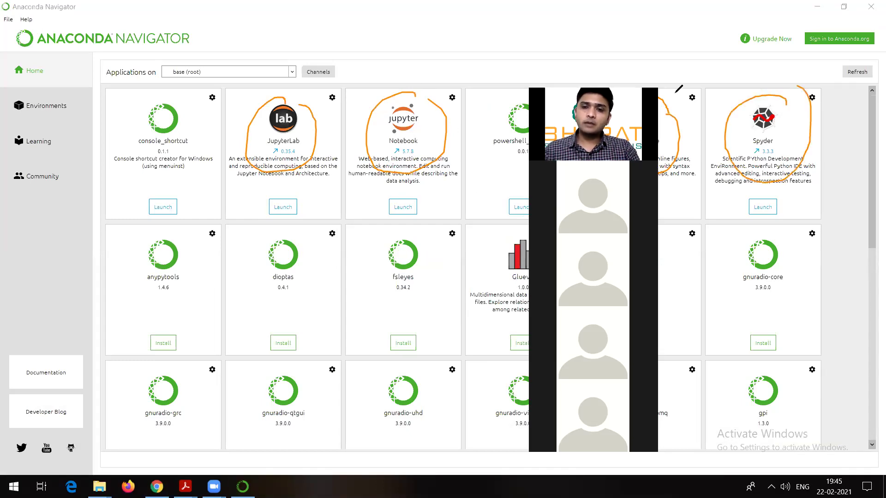
left_click_drag(614, 90, 763, 65)
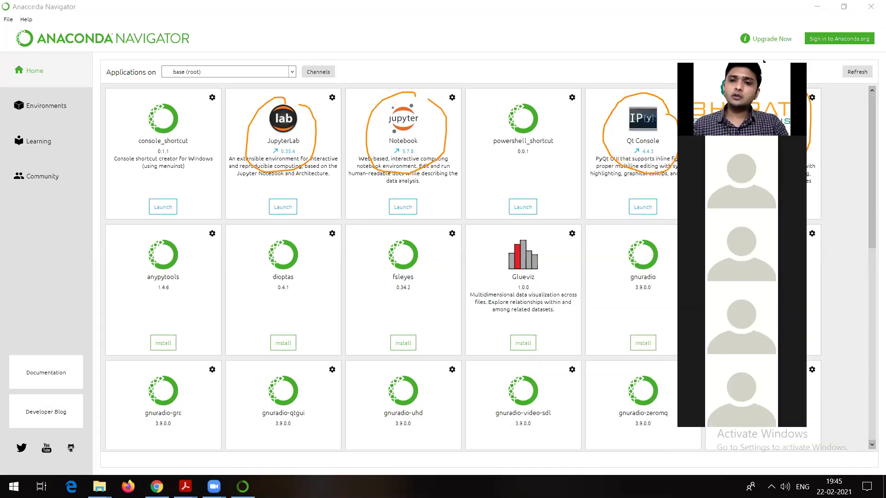
key("e")
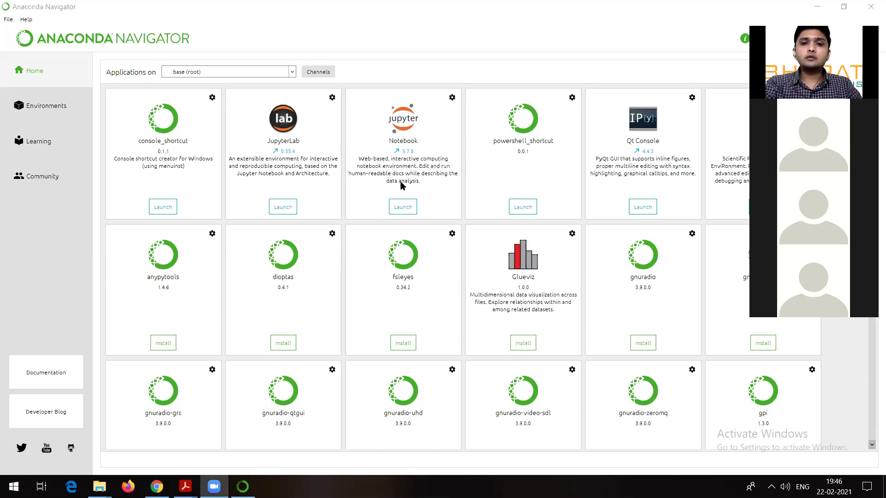
Step: Launch Jupyter Notebook from Anaconda Navigator and create a new Python 3 notebook
left_click(402, 209)
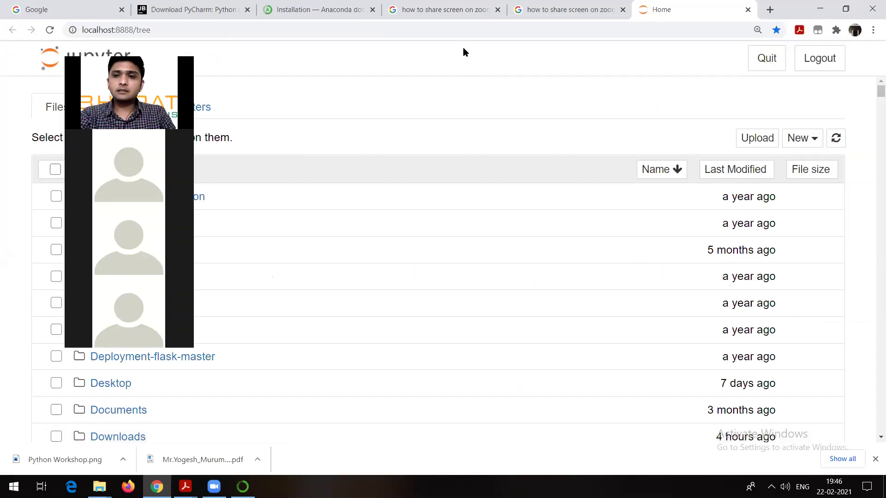
left_click(817, 141)
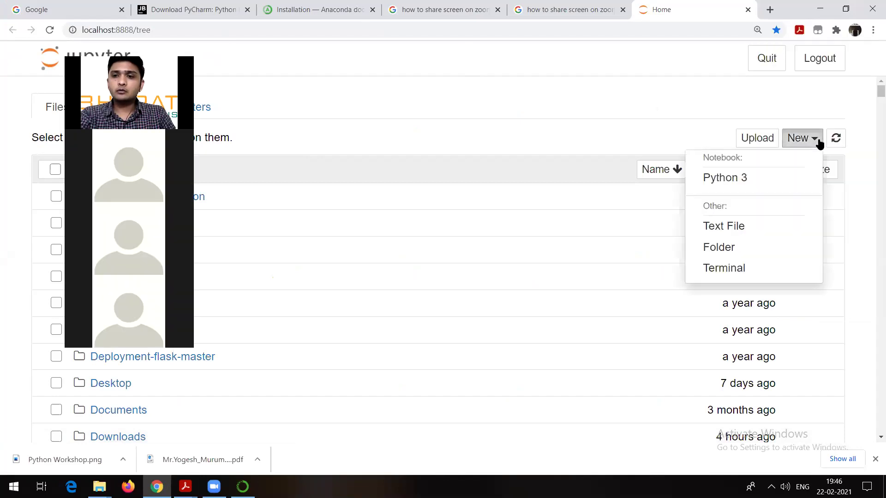
left_click(737, 178)
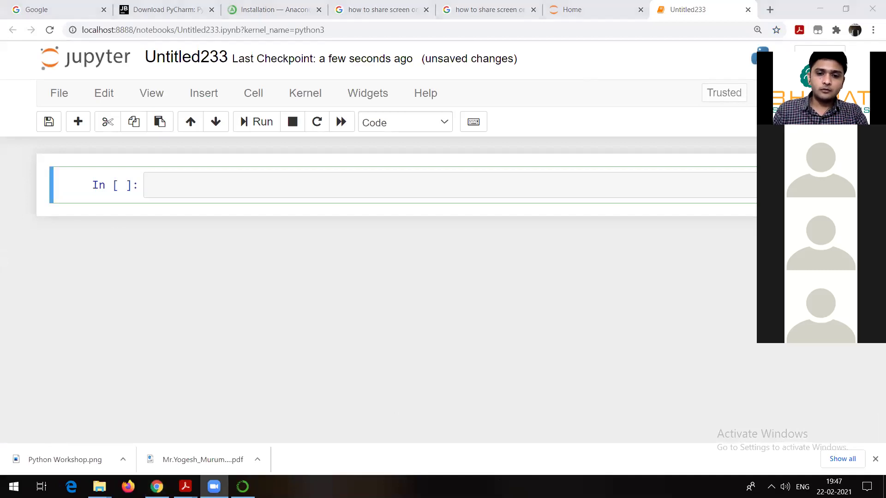
Step: Run the calculations 6+8 and 6-9 in separate cells of the new notebook
mouse_move(106, 231)
left_mouse_down()
mouse_move(139, 171)
mouse_move(146, 190)
left_mouse_up()
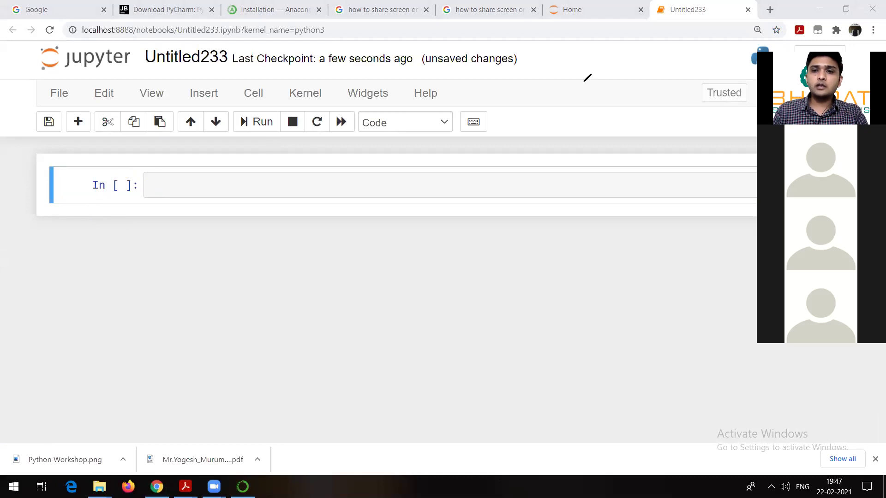
left_click(210, 183)
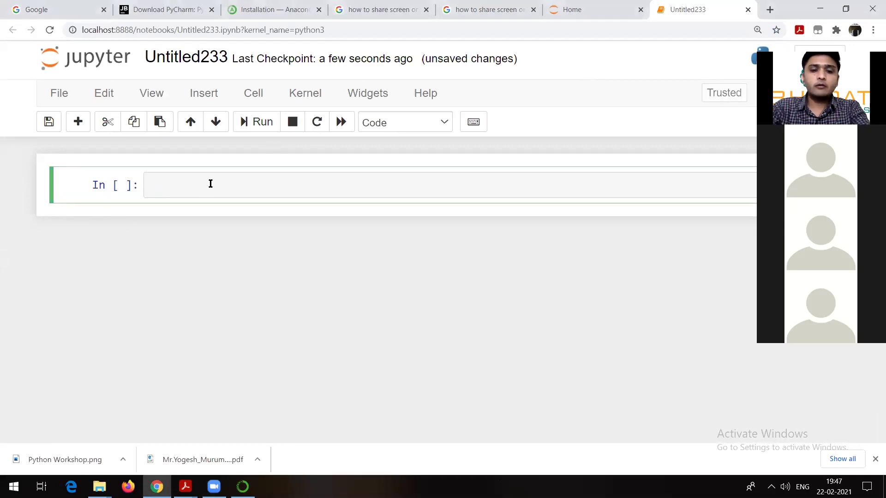
type("6+8")
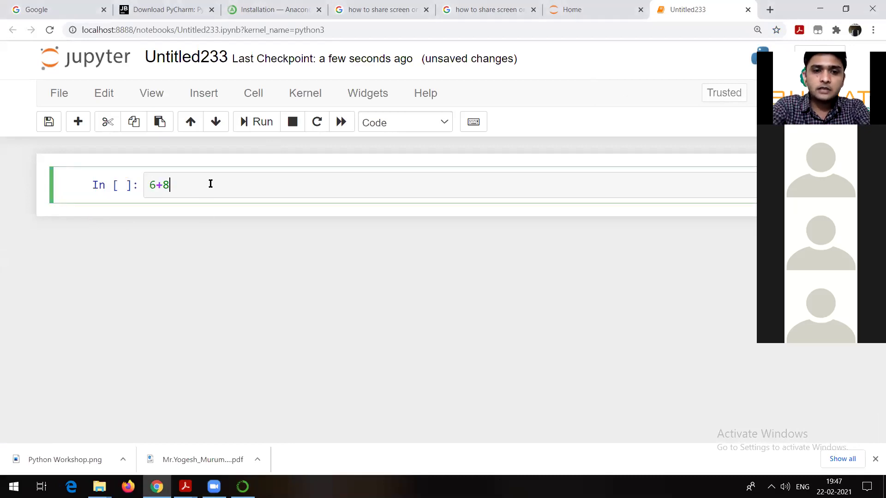
key("shift+Return")
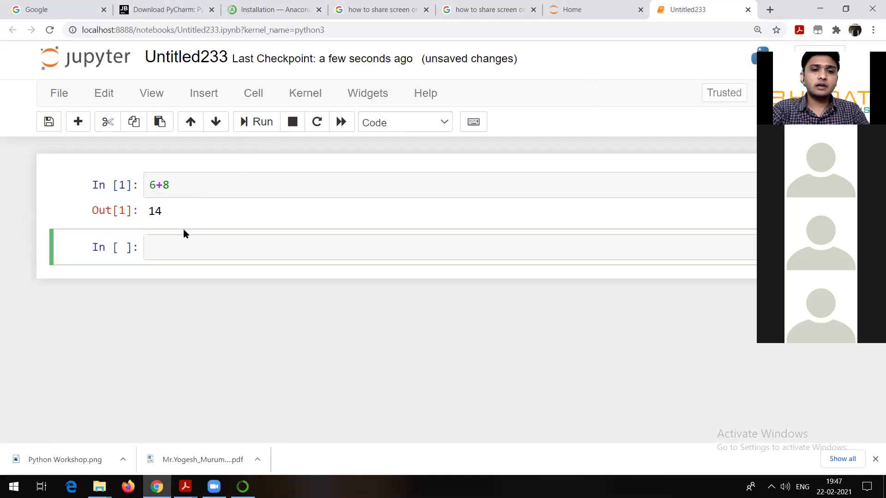
type("6-9")
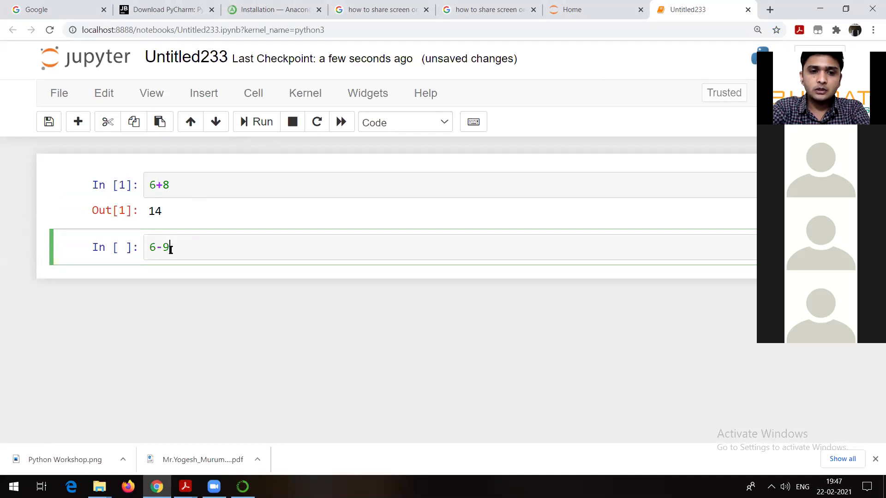
left_click(245, 122)
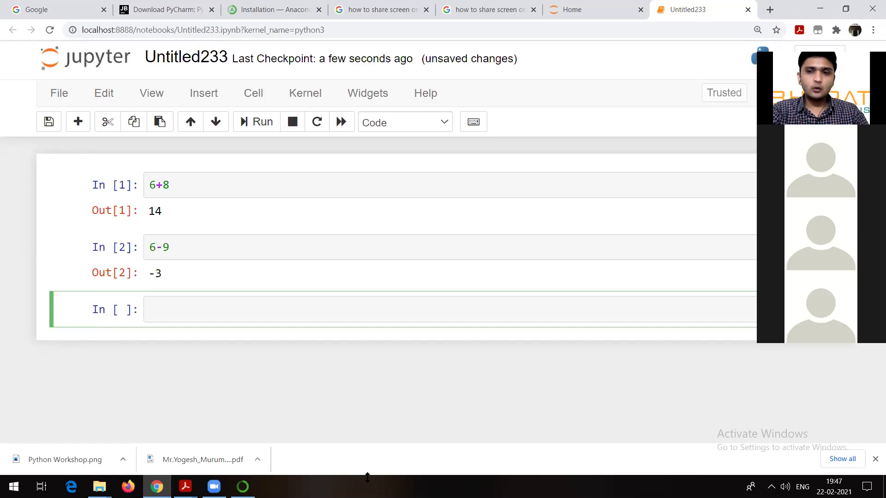
left_click(852, 43)
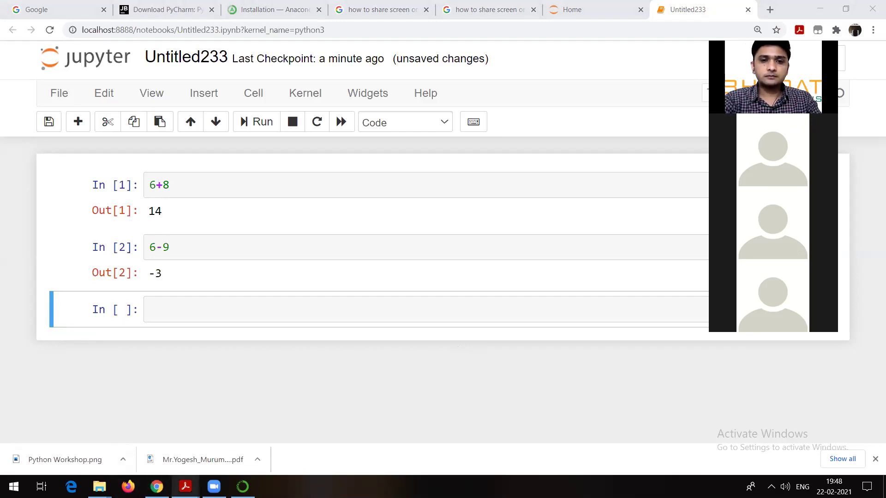
Step: Look up the PyCharm installation instructions in WebScrapper_ypm.pdf and switch to the JetBrains PyCharm download page in Chrome
mouse_move(186, 486)
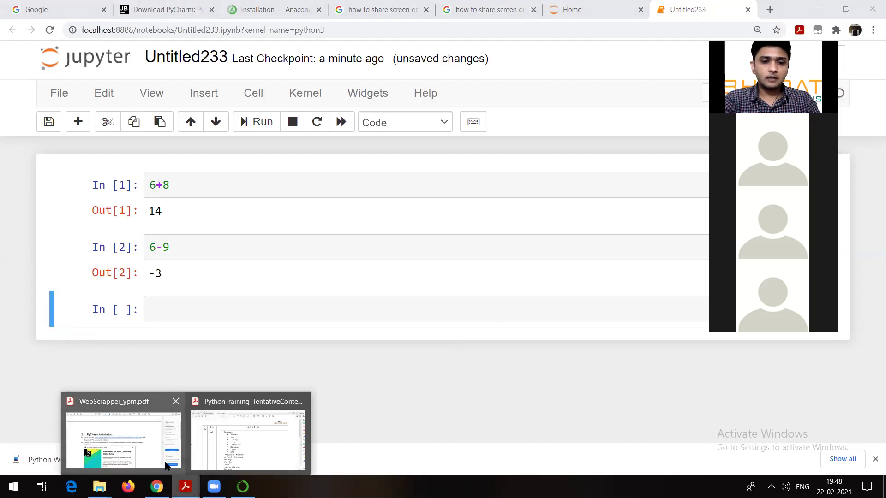
left_click(148, 454)
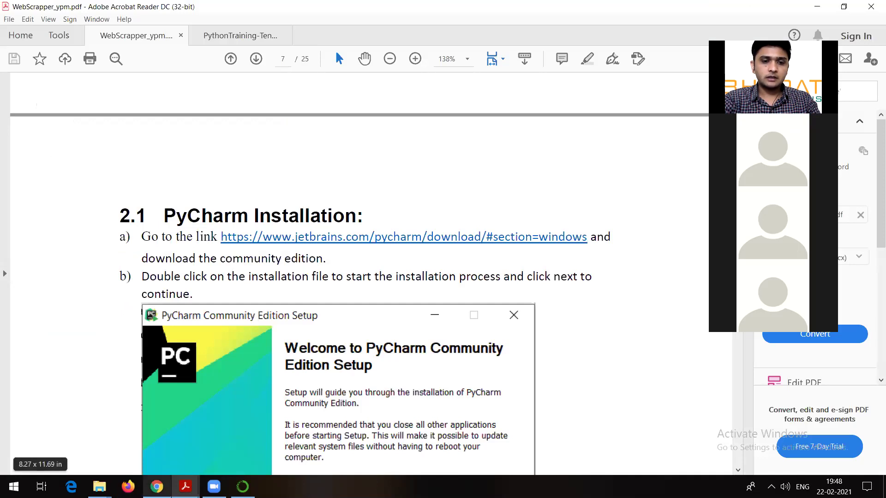
left_click(157, 487)
left_click(188, 15)
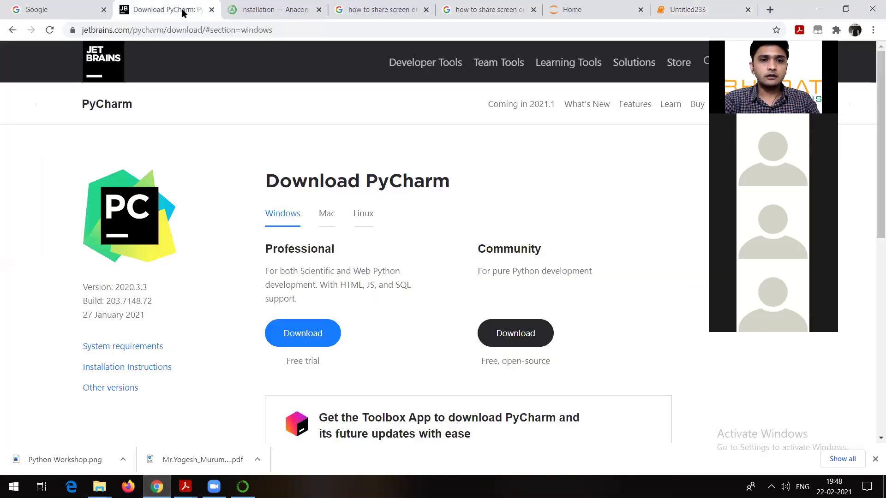
left_click(187, 36)
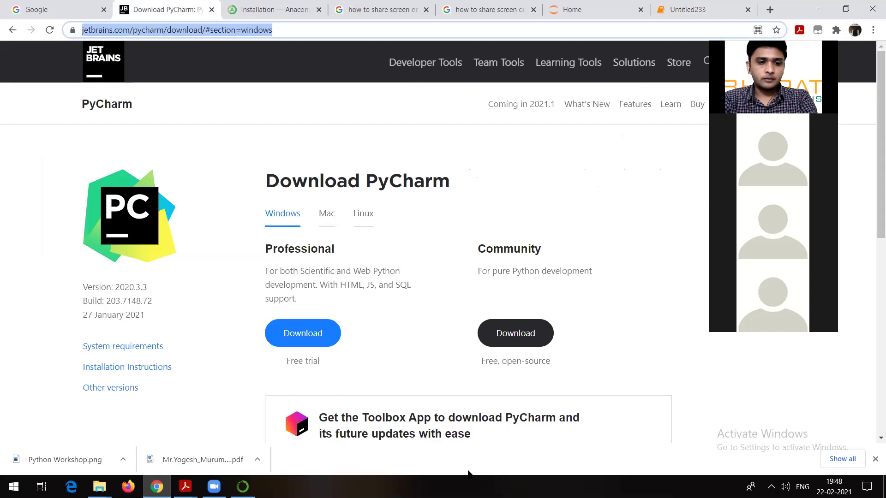
left_click(468, 474)
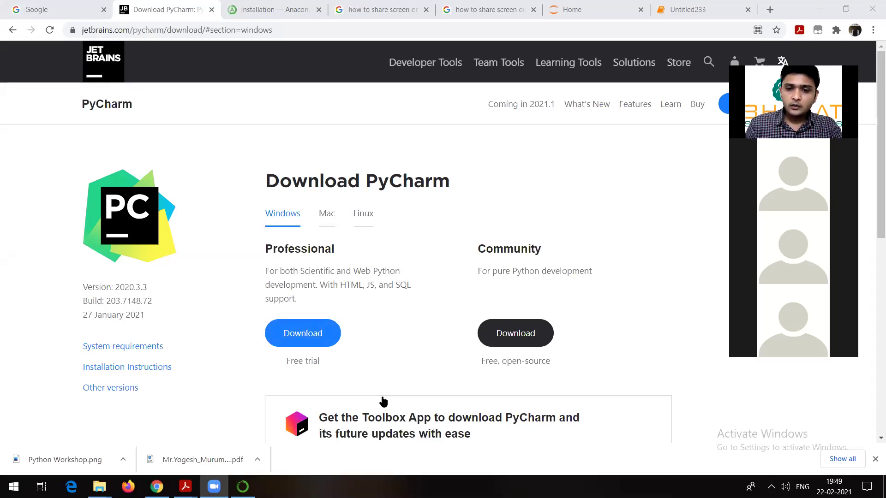
Step: Examine the Windows, Mac and Linux options and the free, open-source Community edition on the PyCharm download page
mouse_move(283, 196)
left_mouse_down()
mouse_move(272, 229)
mouse_move(294, 200)
mouse_move(380, 201)
left_mouse_up()
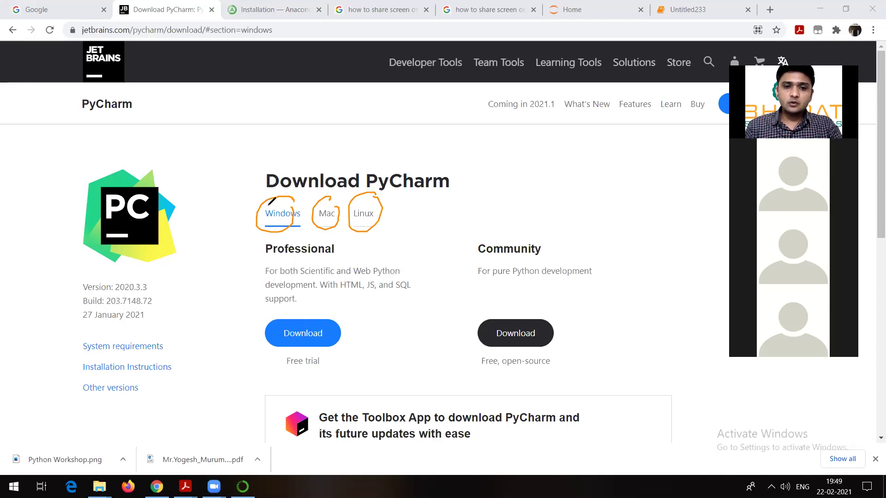
left_click_drag(290, 221, 265, 228)
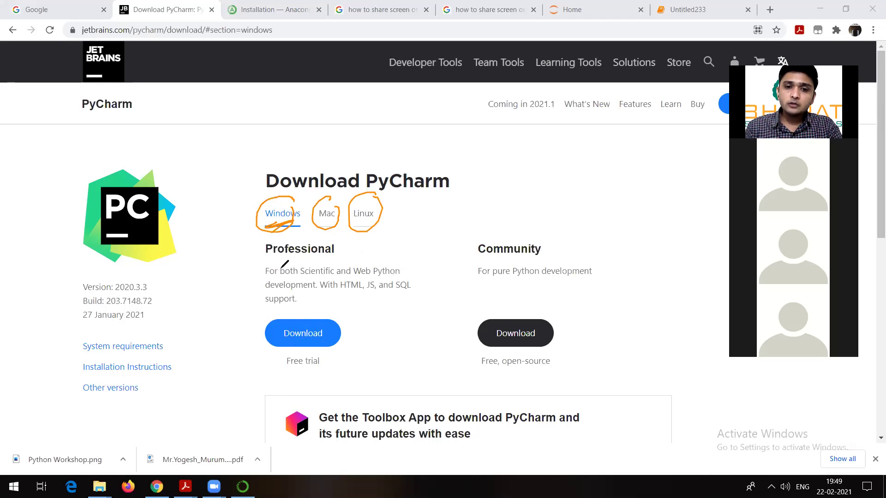
mouse_move(473, 256)
left_mouse_down()
mouse_move(555, 257)
mouse_move(460, 217)
mouse_move(450, 267)
mouse_move(519, 266)
mouse_move(535, 256)
mouse_move(484, 298)
left_mouse_up()
left_click_drag(490, 374, 531, 367)
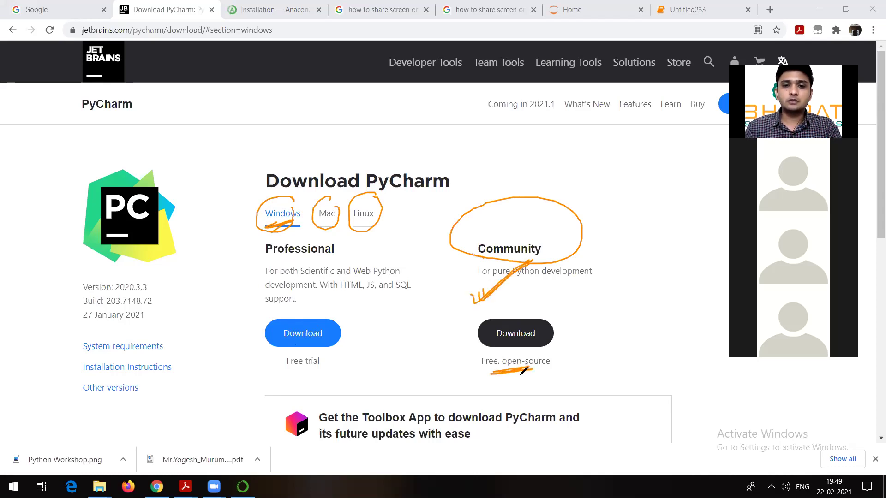
left_click_drag(484, 295, 510, 294)
mouse_move(514, 341)
left_mouse_down()
mouse_move(508, 399)
mouse_move(505, 363)
mouse_move(530, 355)
left_mouse_up()
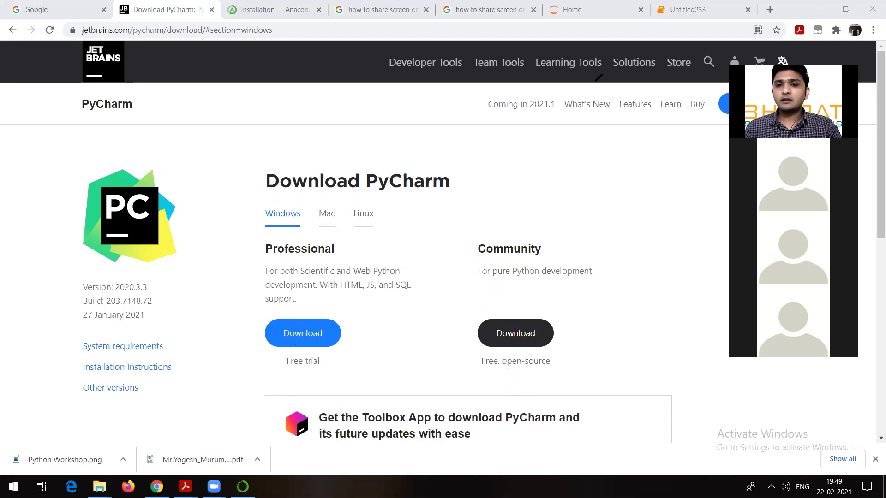
mouse_move(637, 57)
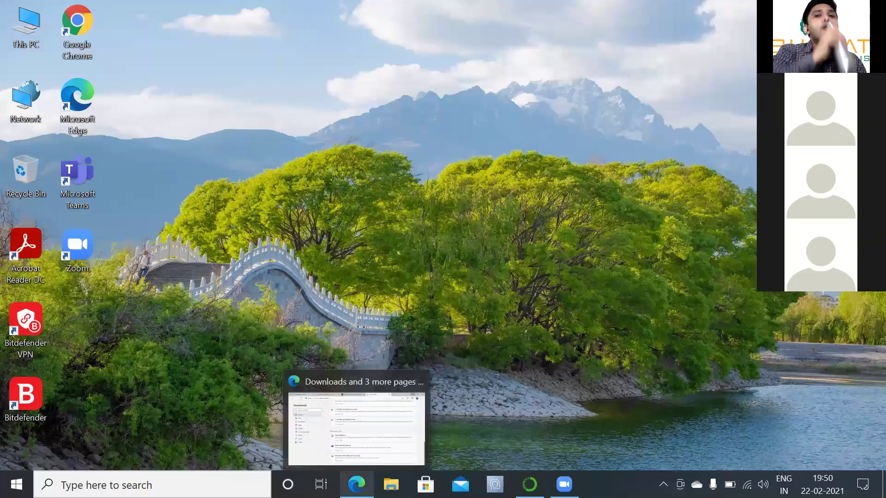
Step: Switch to the Downloads list in Edge and proceed through PyCharm Community Edition Setup with the default destination folder
left_click(356, 484)
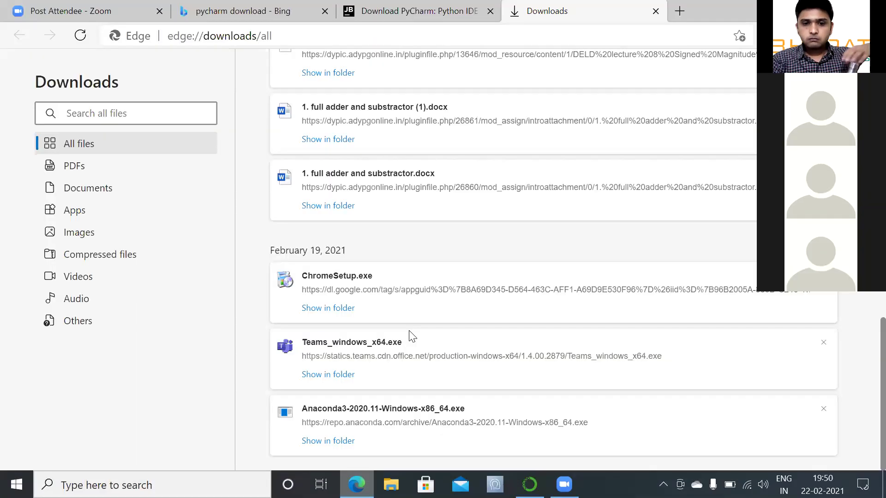
scroll(427, 267, "up", 5)
scroll(427, 275, "up", 3)
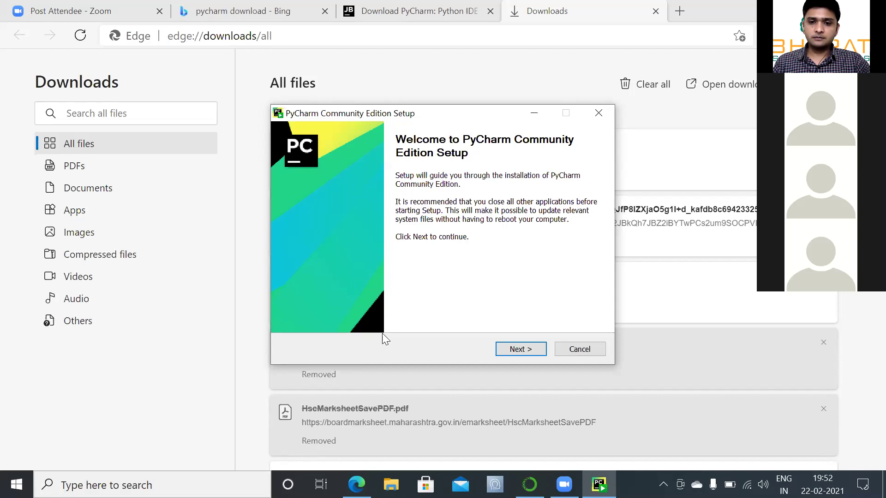
left_click(520, 349)
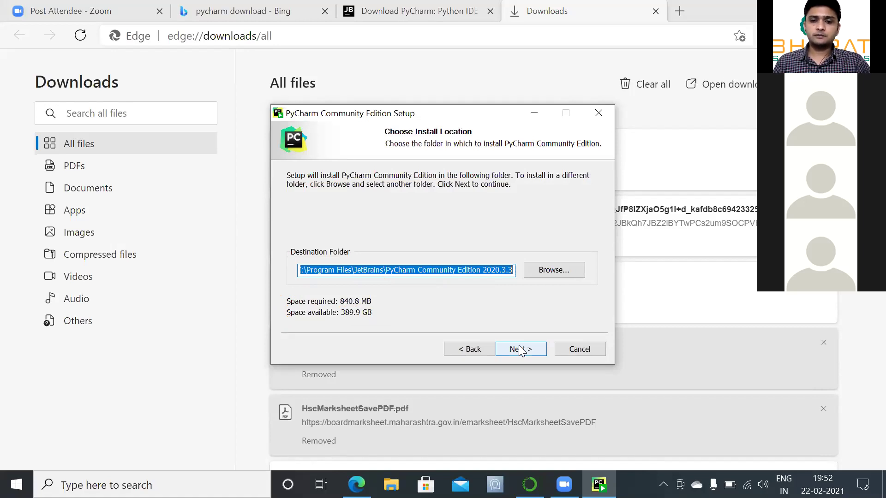
left_click(521, 351)
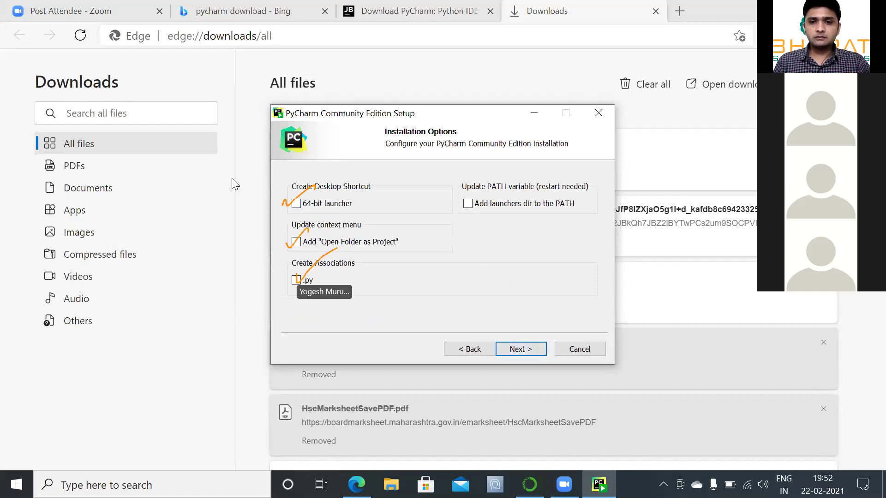
Step: Enable the 64-bit launcher shortcut, "Open Folder as Project", the .py association and adding the launchers dir to the PATH
left_click(295, 204)
left_click(296, 242)
left_click(296, 280)
left_click(467, 204)
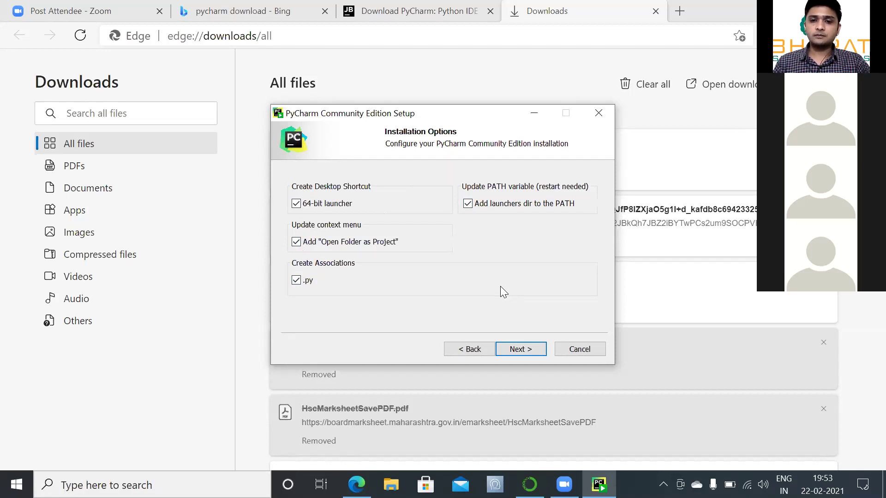
Step: Install PyCharm Community Edition with the JetBrains Start Menu folder and finish the setup with the manual reboot option
left_click(519, 352)
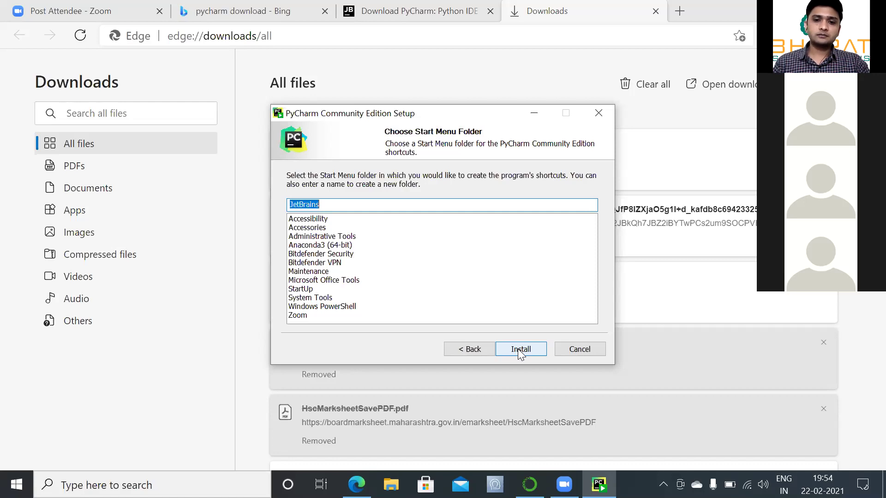
left_click(517, 348)
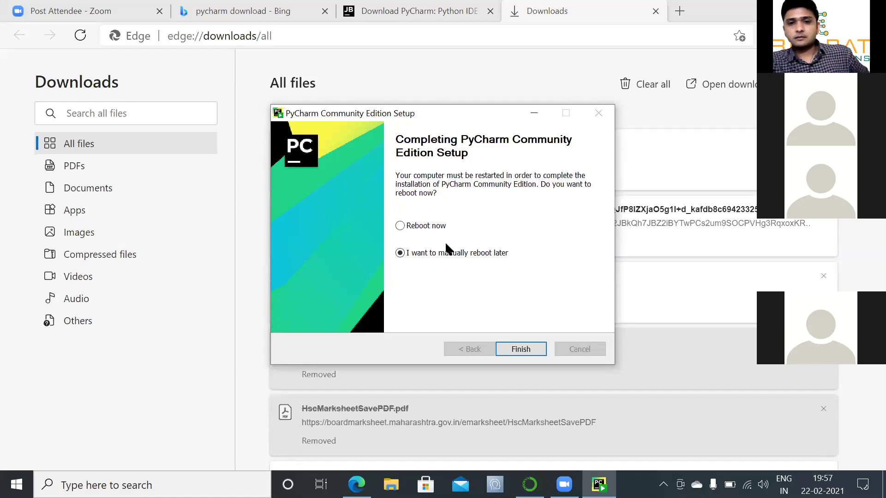
left_click(529, 348)
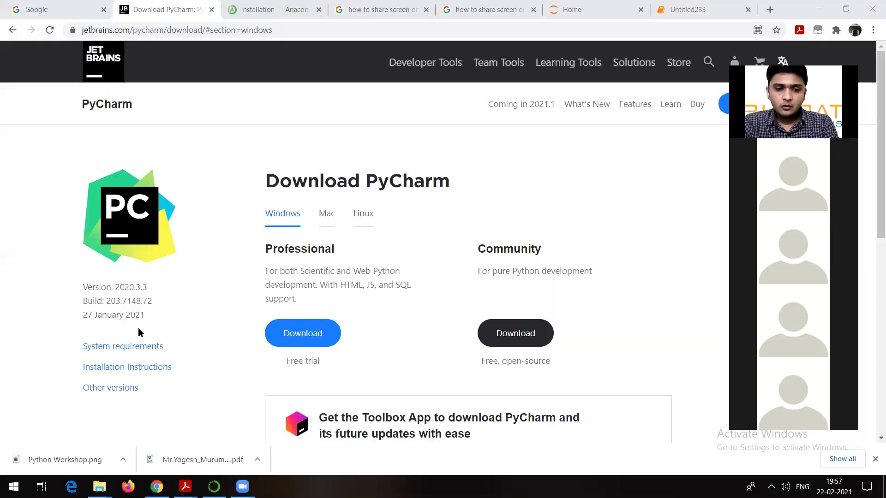
Step: Search Windows for "pych", launch PyCharm Community Edition 2019.3.2 and reposition its welcome window
key("super")
type("pych")
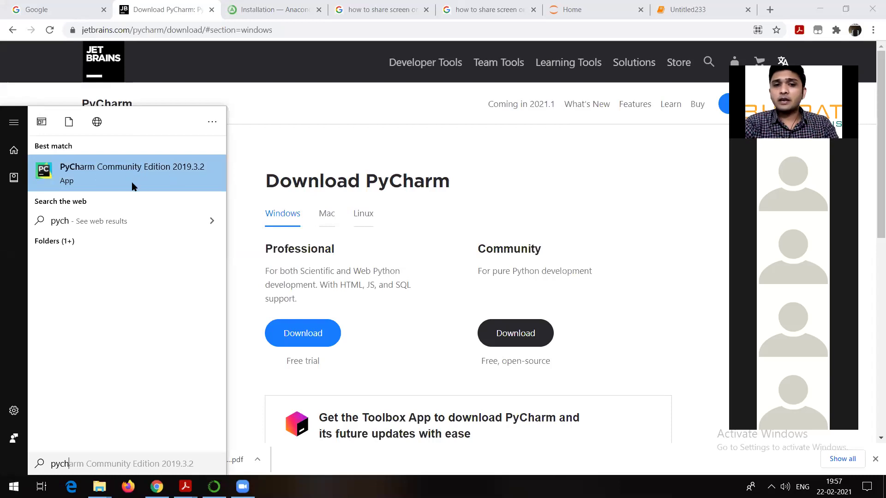
left_click(179, 172)
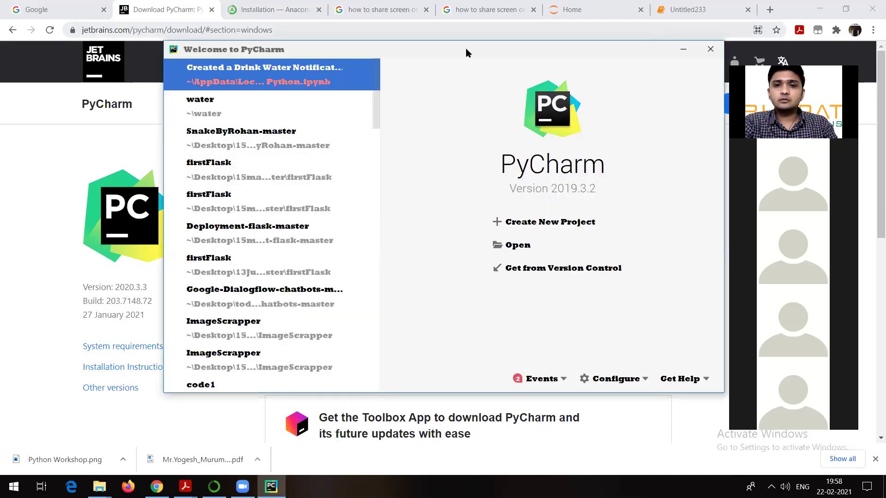
left_click_drag(464, 49, 412, 64)
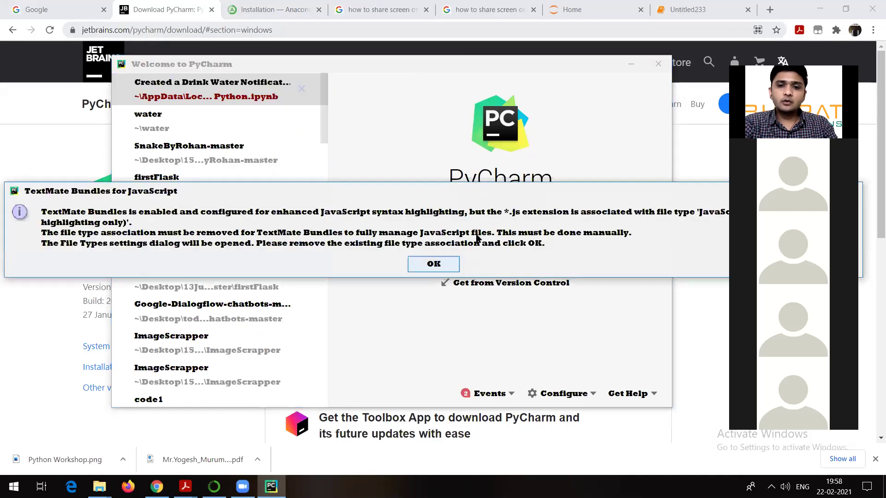
Step: Dismiss the TextMate Bundles for JavaScript messages and close the File Types settings without changing anything
left_click_drag(654, 191, 420, 123)
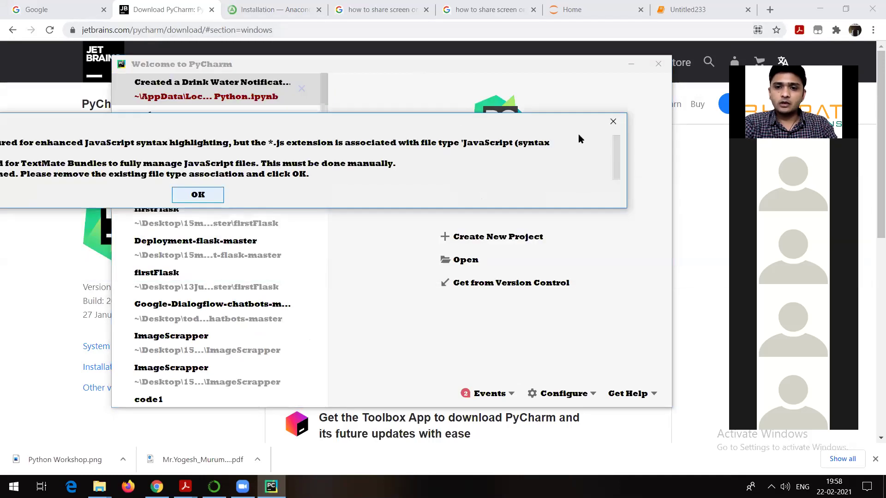
key("Return")
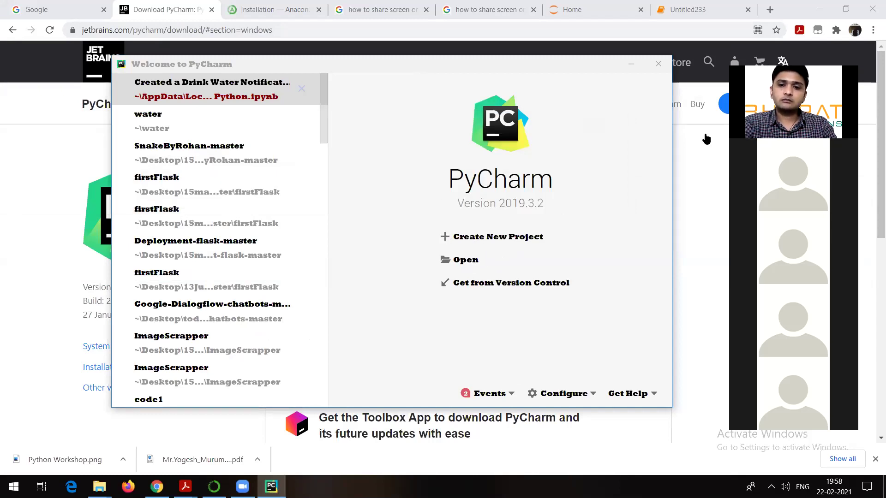
key("ctrl+alt+s")
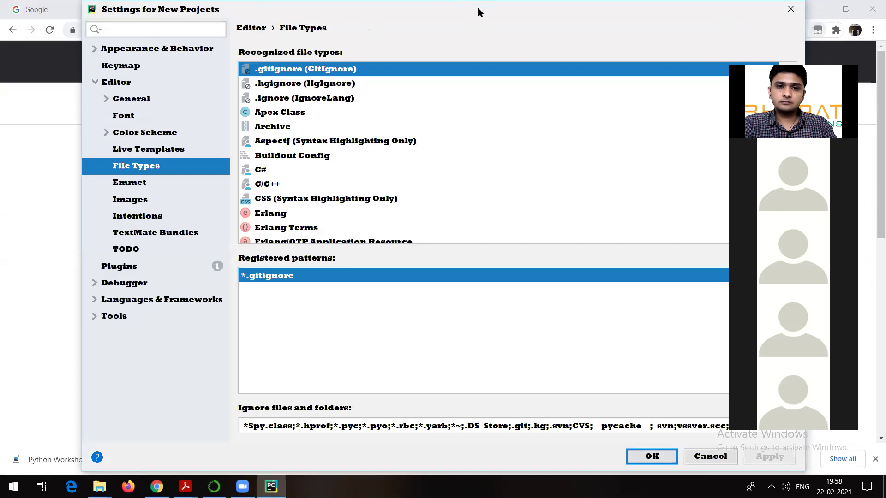
left_click_drag(478, 7, 424, 12)
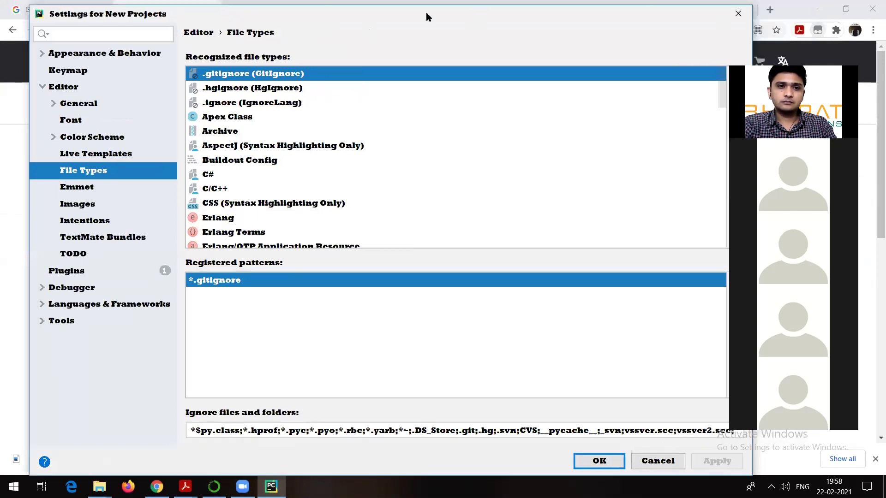
left_click(737, 15)
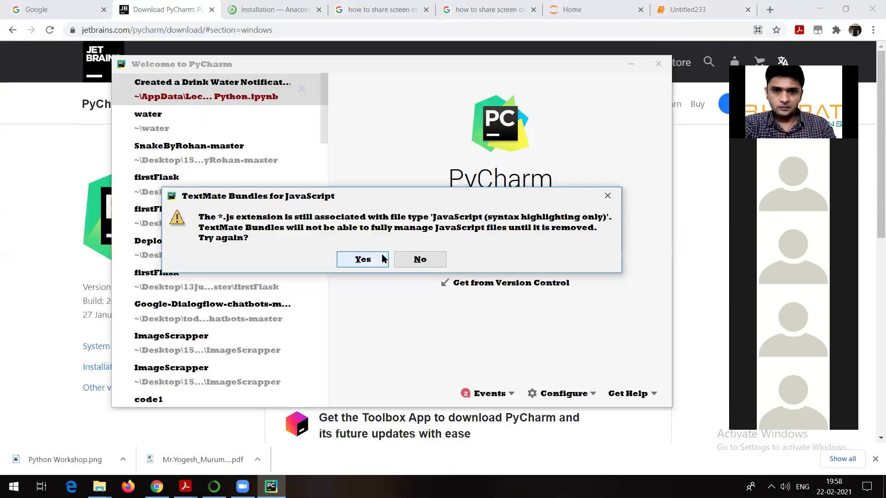
left_click(615, 195)
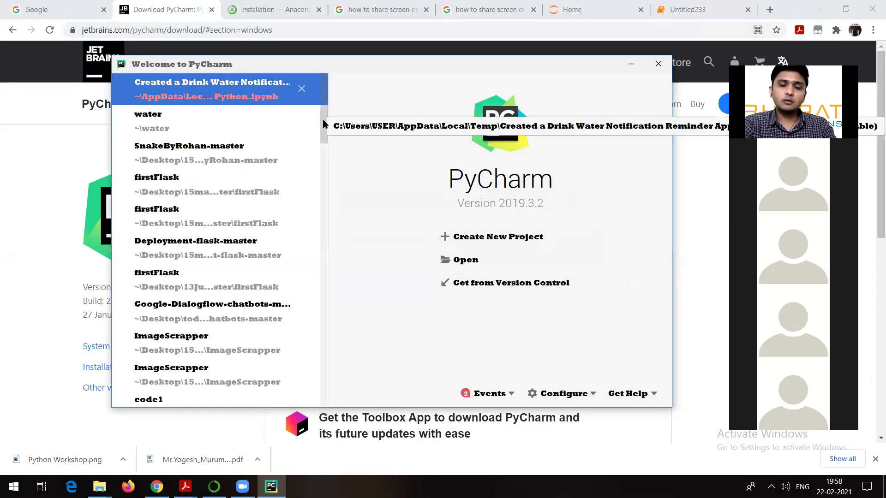
scroll(307, 230, "down", 10)
scroll(297, 346, "down", 10)
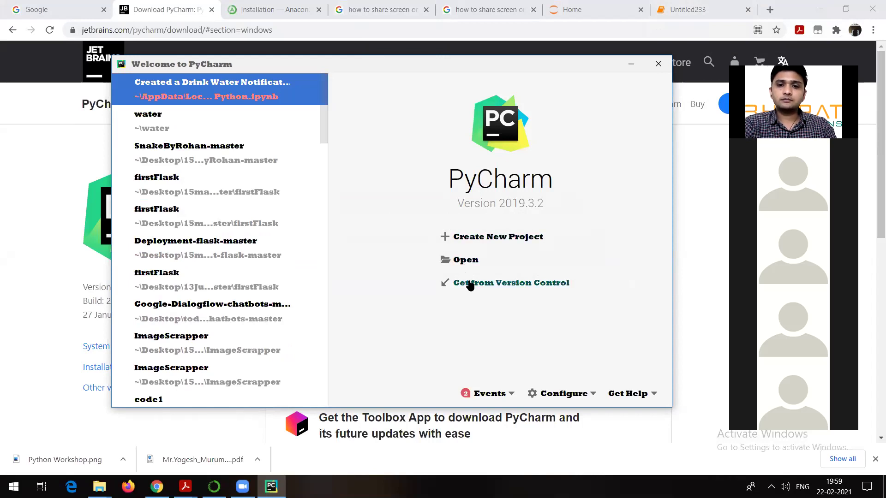
Step: Create a new Pure Python project at C:\Users\USER\1 with the New Virtualenv environment interpreter option
left_click(481, 238)
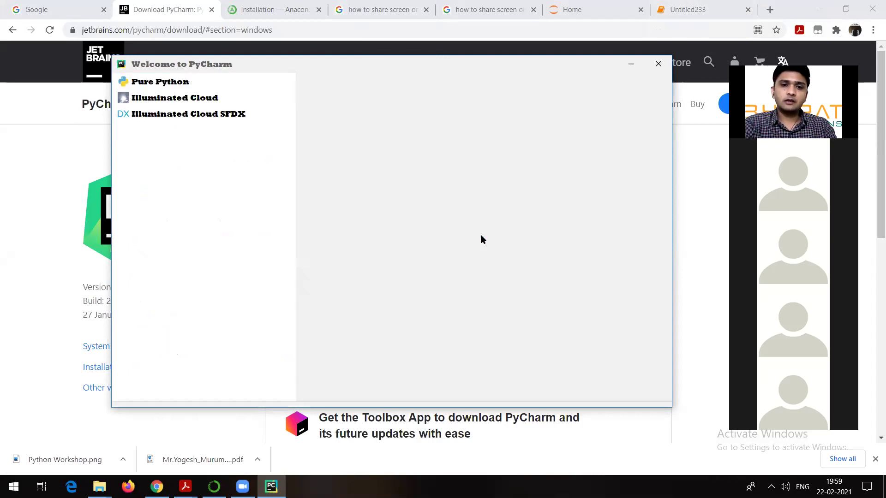
left_click(153, 85)
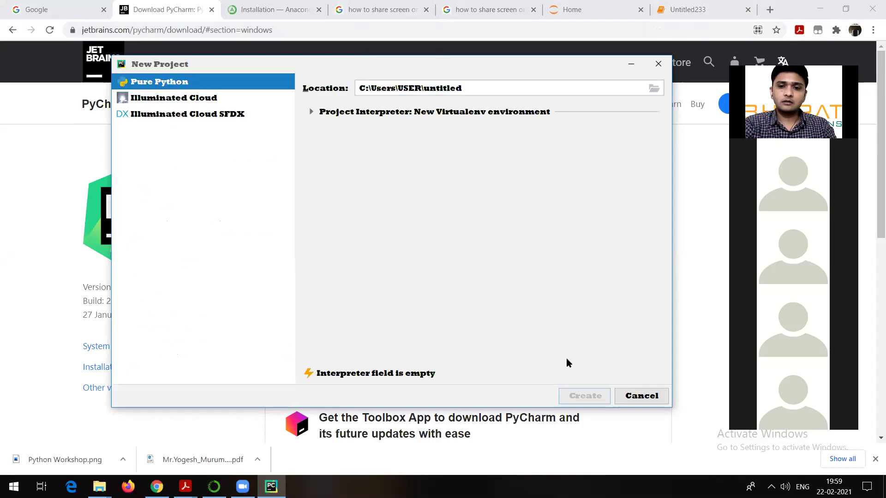
left_click(470, 91)
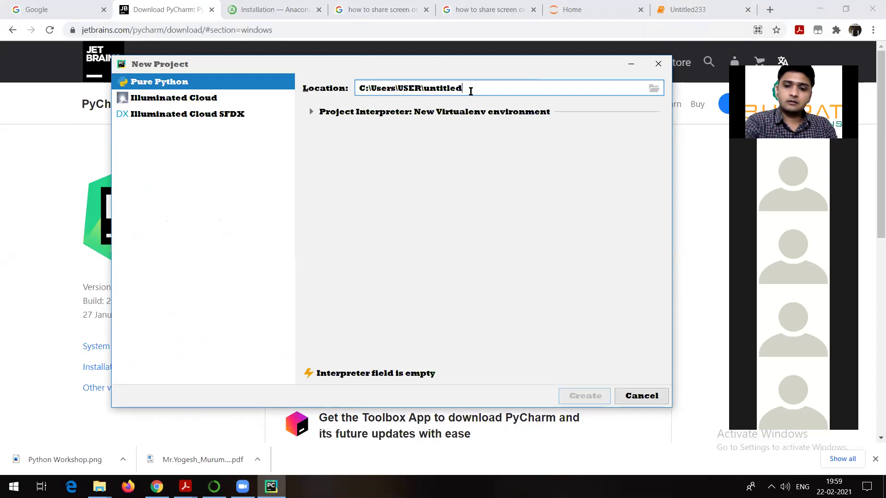
key("BackSpace")
key("BackSpace")
key("BackSpace")
key("BackSpace")
key("BackSpace")
key("BackSpace")
key("BackSpace")
type("1")
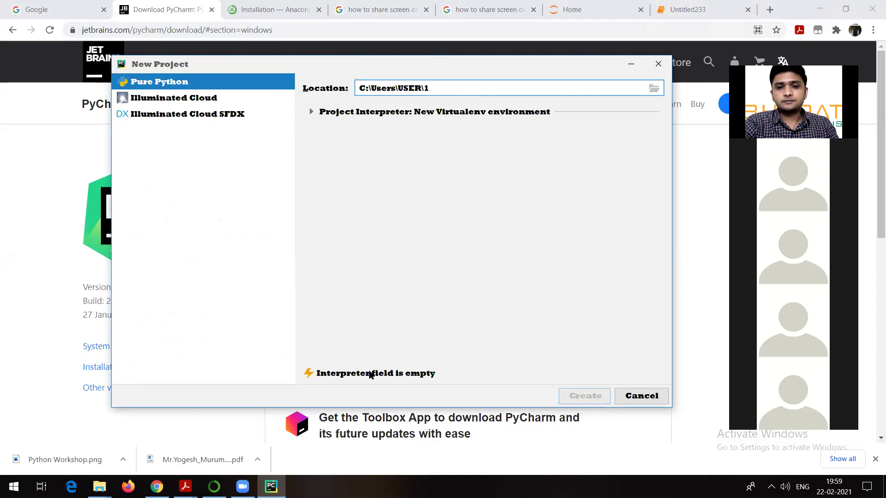
left_click(585, 396)
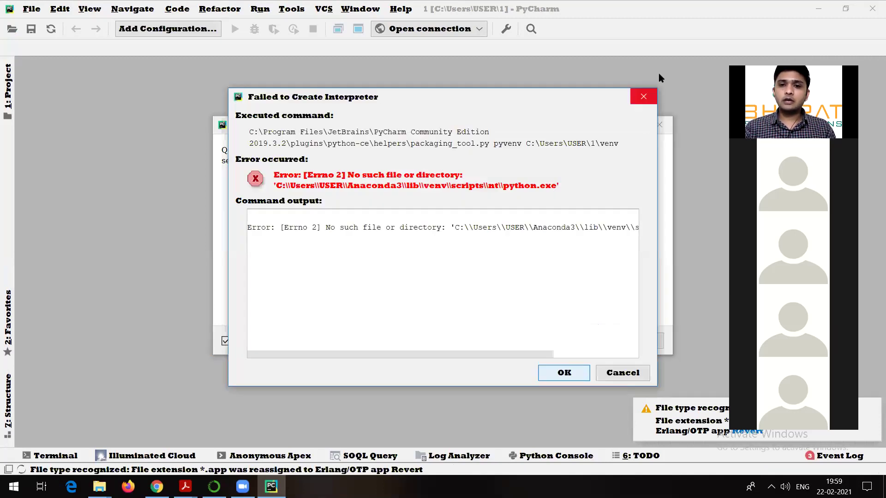
Step: Dismiss the interpreter creation error, the Illuminated Cloud license prompts and the Tip of the Day
left_click(645, 97)
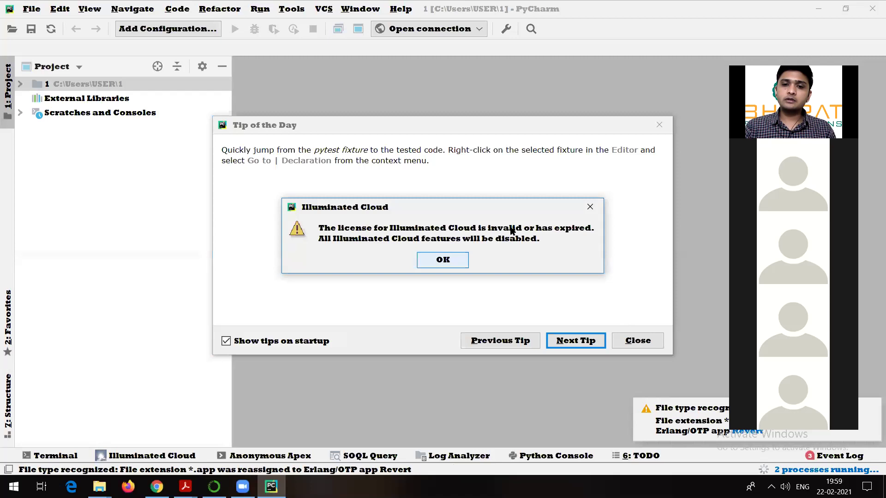
left_click(589, 207)
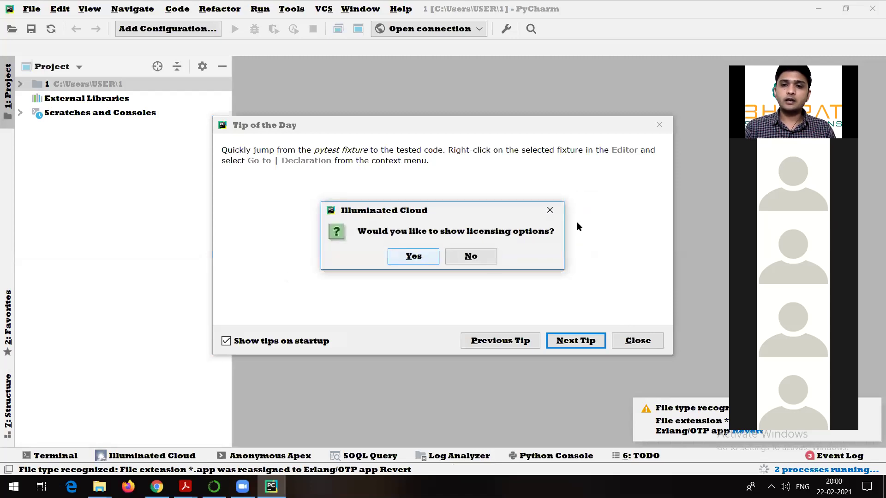
left_click(552, 206)
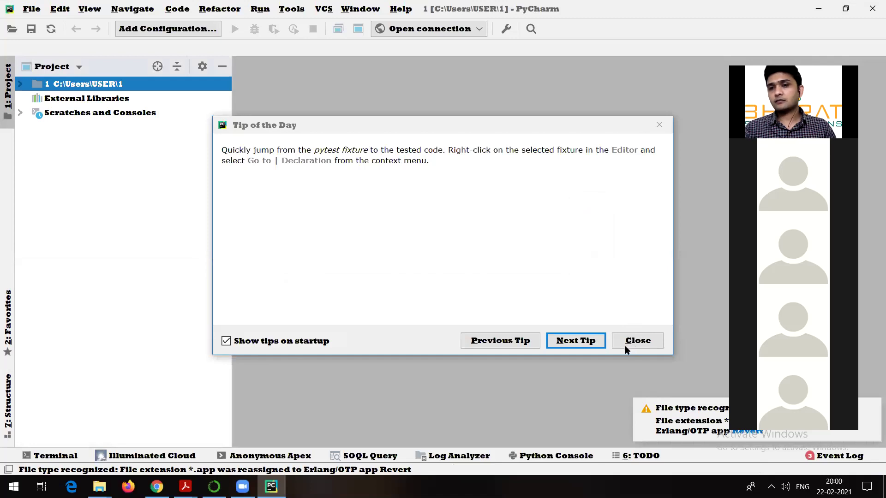
key("Escape")
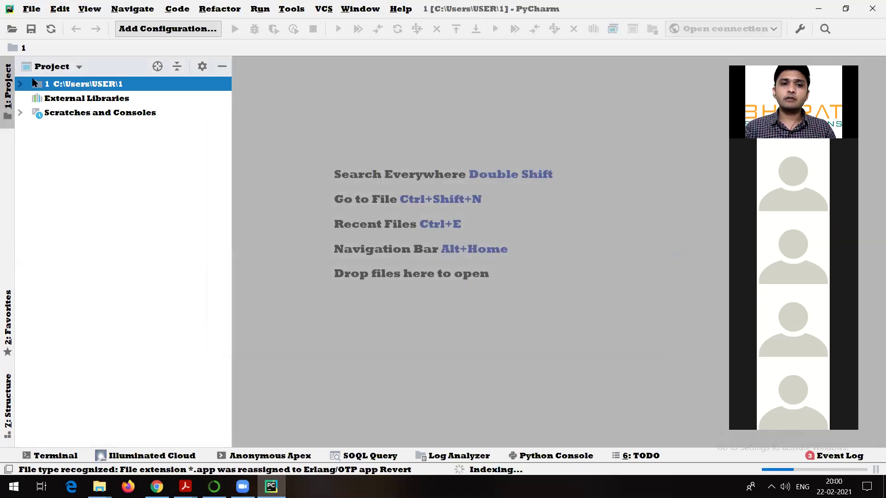
Step: Expand project 1 down through its venv and Lib folders to view the project structure
left_click(21, 84)
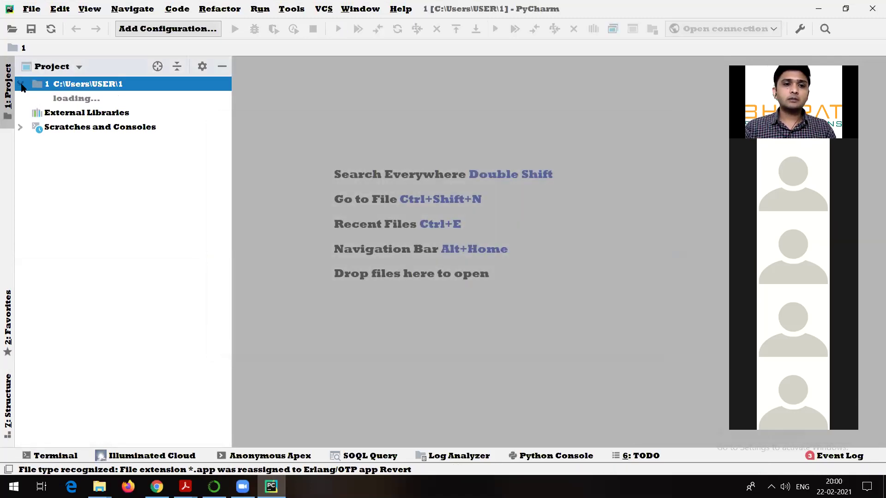
left_click(35, 98)
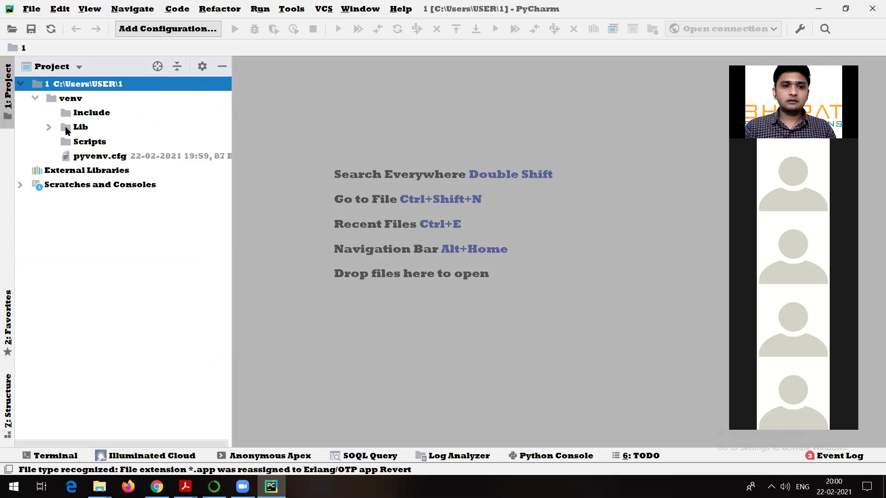
left_click(49, 128)
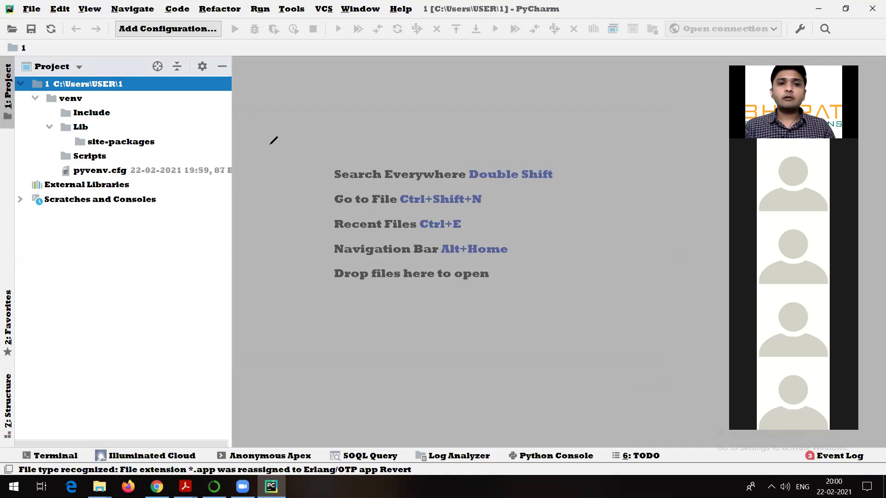
Step: Annotate the screen with a double-underlined "IDE" and an arrow below the project tree, and clear the drawings
left_click(118, 57)
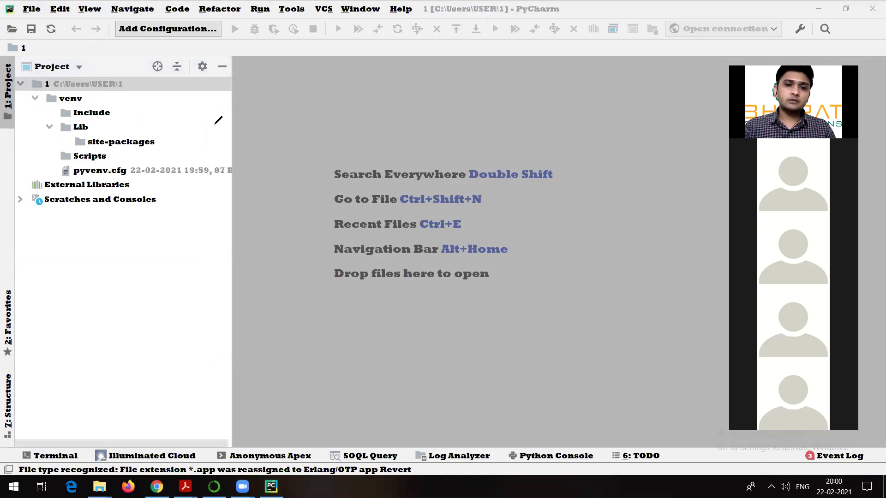
mouse_move(278, 136)
left_mouse_down()
mouse_move(313, 125)
mouse_move(287, 157)
left_mouse_up()
mouse_move(325, 143)
left_mouse_down()
mouse_move(362, 137)
mouse_move(382, 111)
mouse_move(384, 136)
left_mouse_up()
mouse_move(372, 125)
left_mouse_down()
mouse_move(381, 124)
mouse_move(297, 183)
left_mouse_up()
left_click_drag(307, 191, 422, 146)
left_click_drag(122, 255, 93, 313)
left_click_drag(131, 252, 138, 267)
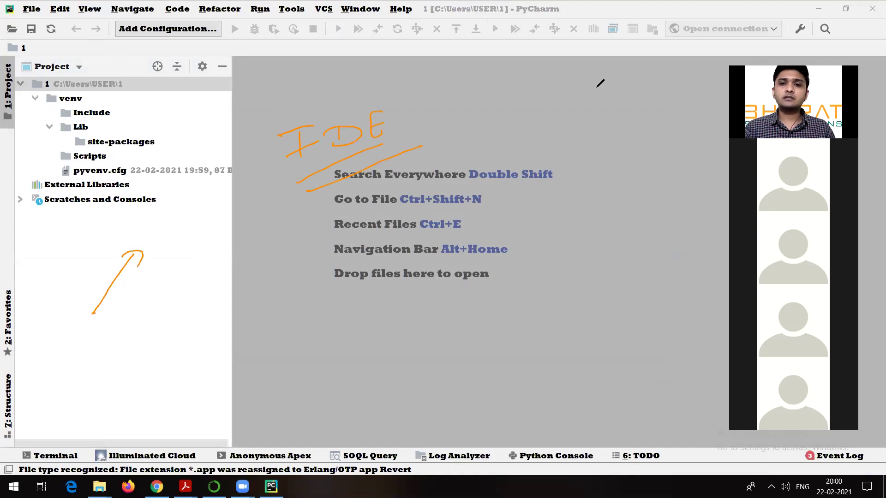
left_click(633, 59)
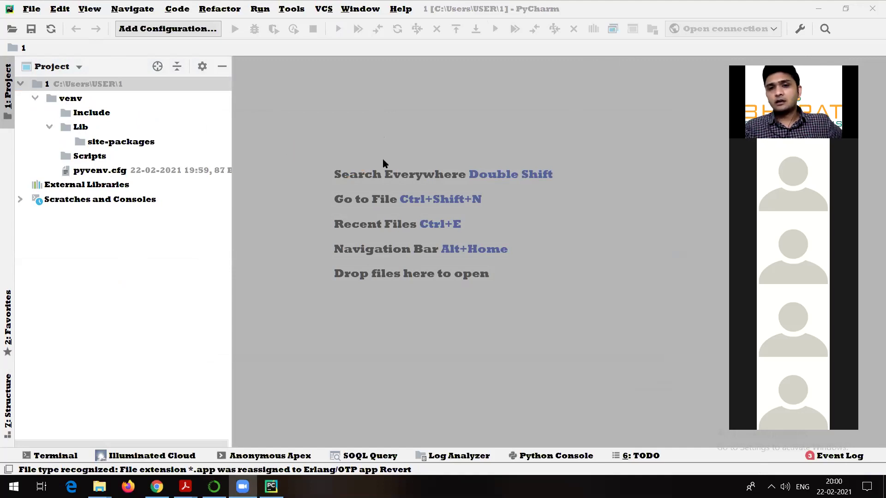
left_click(30, 9)
left_click(46, 27)
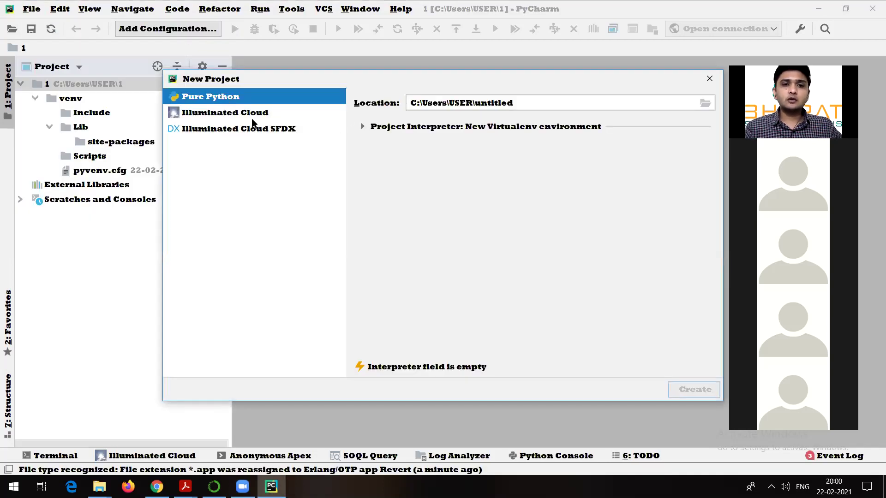
left_click(709, 79)
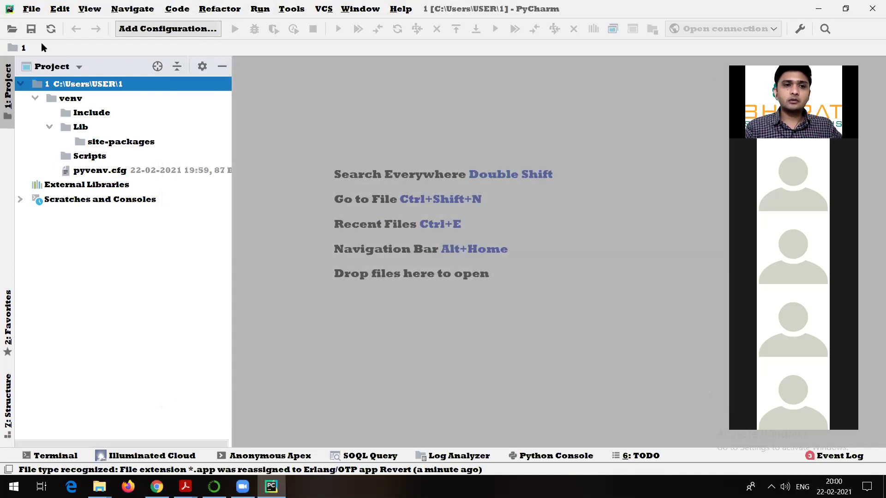
Step: Exit PyCharm and confirm the exit
left_click(30, 9)
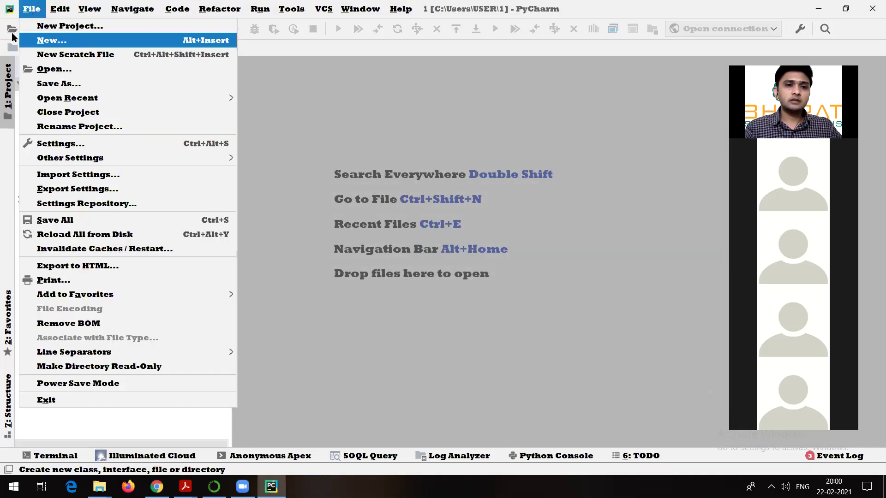
mouse_move(70, 158)
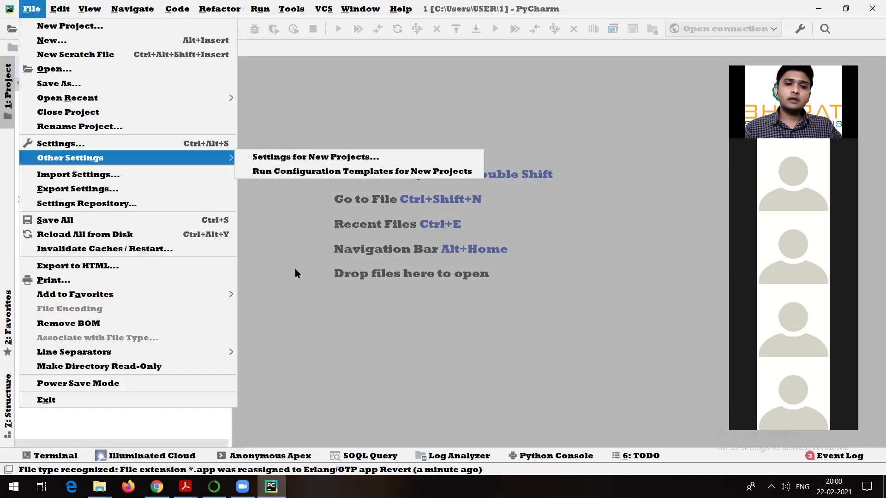
left_click(46, 402)
left_click(467, 261)
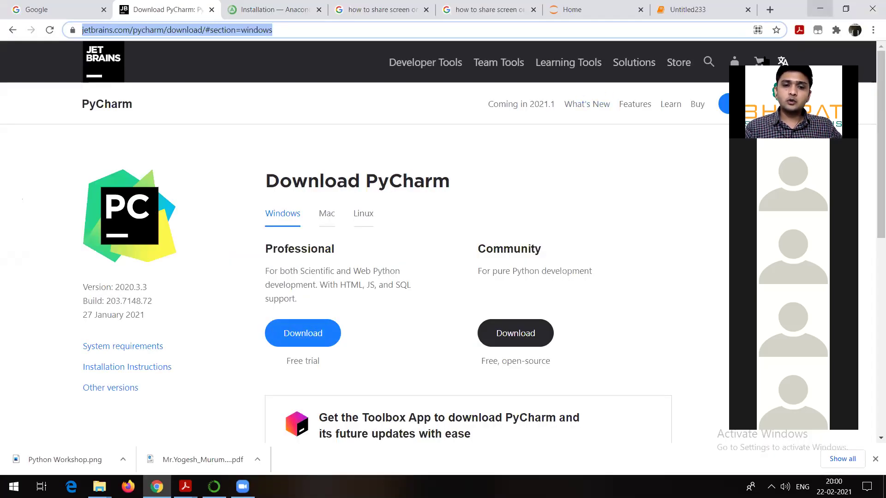
Step: Minimize the browser to reveal the desktop and switch to the DYPSCOE window in File Explorer
left_click(99, 487)
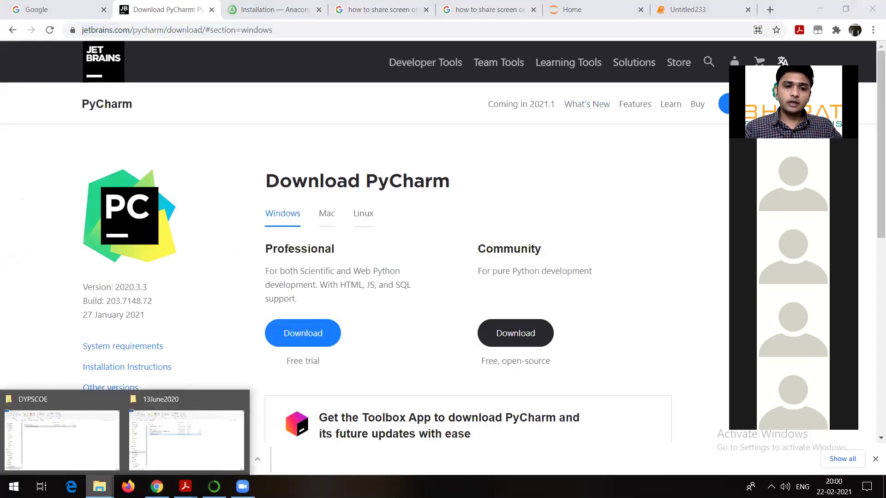
left_click(820, 8)
left_click(820, 6)
left_click(819, 6)
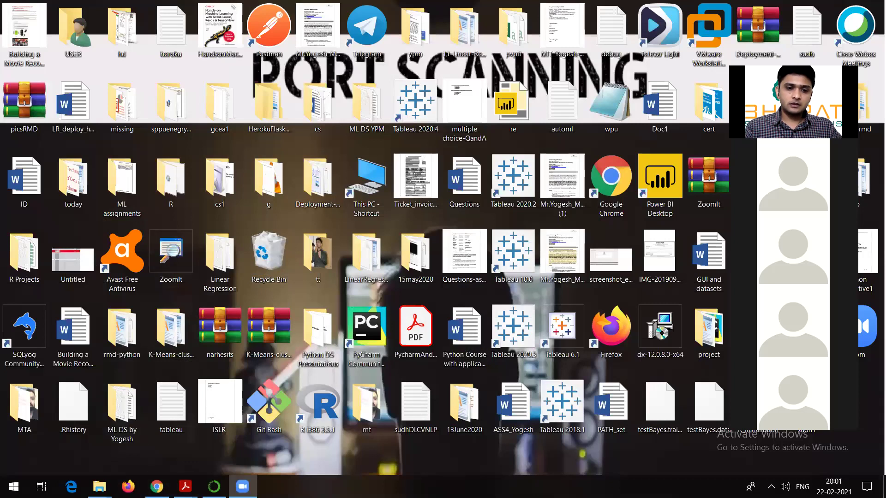
mouse_move(100, 486)
left_click(60, 438)
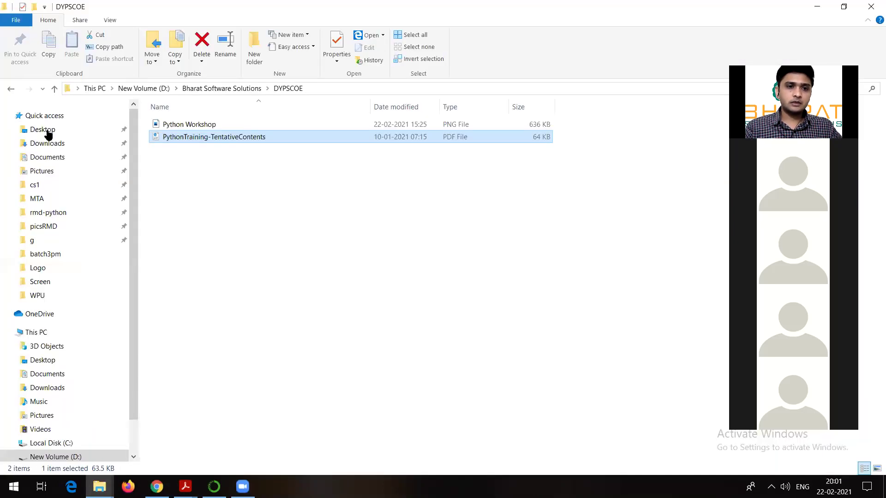
Step: Browse from Desktop through 15may2020, ypm, batch3pm and HerokuFlaskDemo-master to the firstFlask folder
left_click(42, 129)
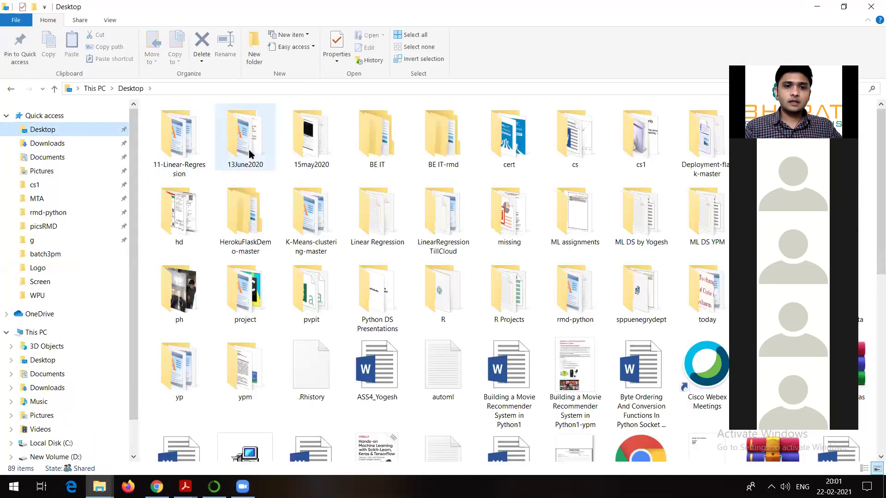
double_click(310, 145)
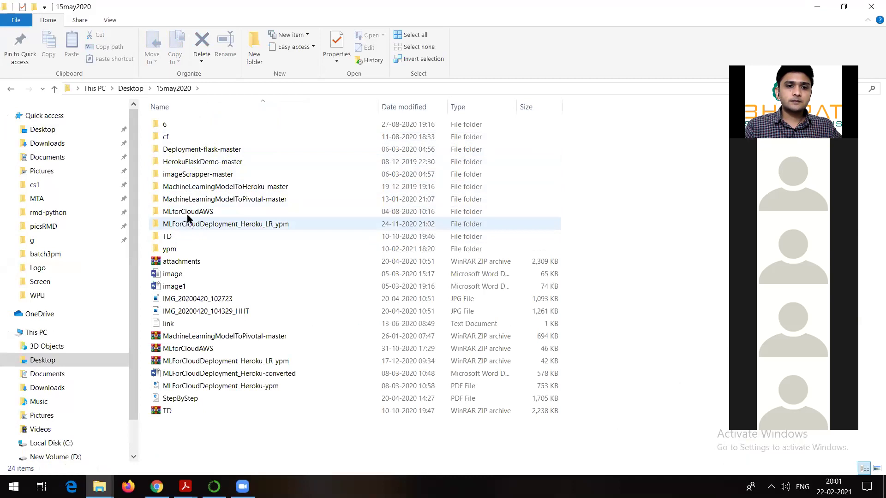
double_click(176, 251)
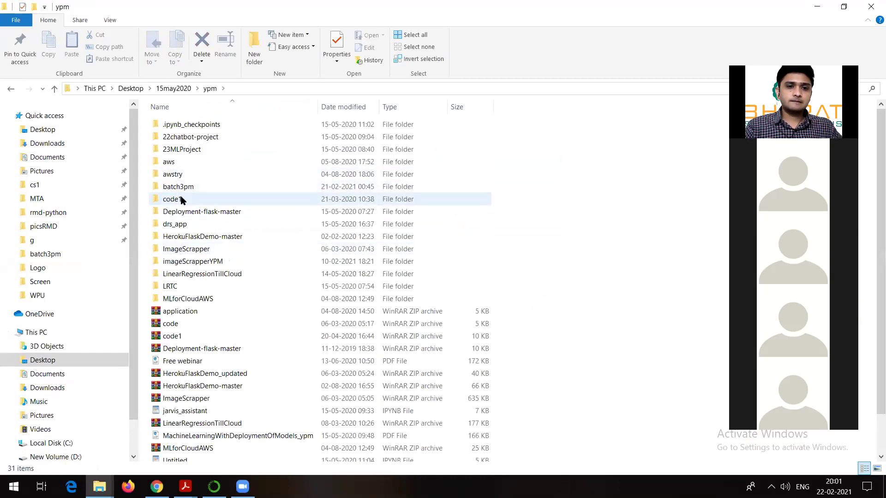
double_click(178, 187)
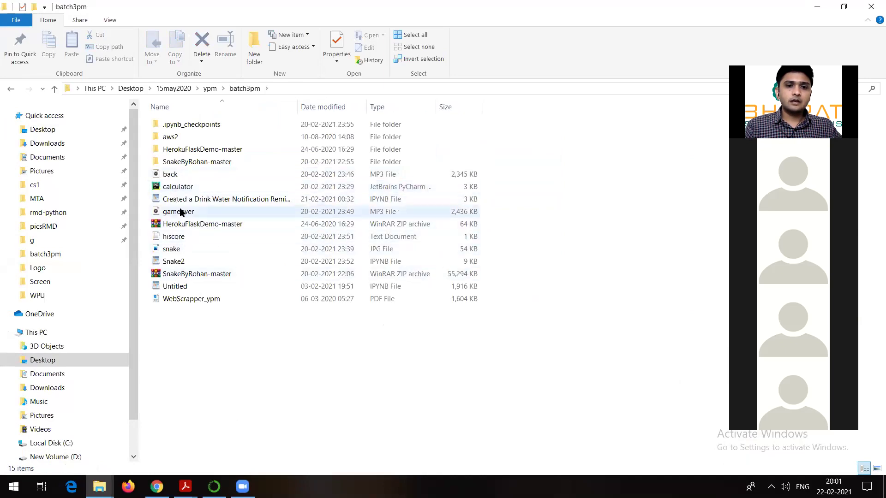
double_click(199, 149)
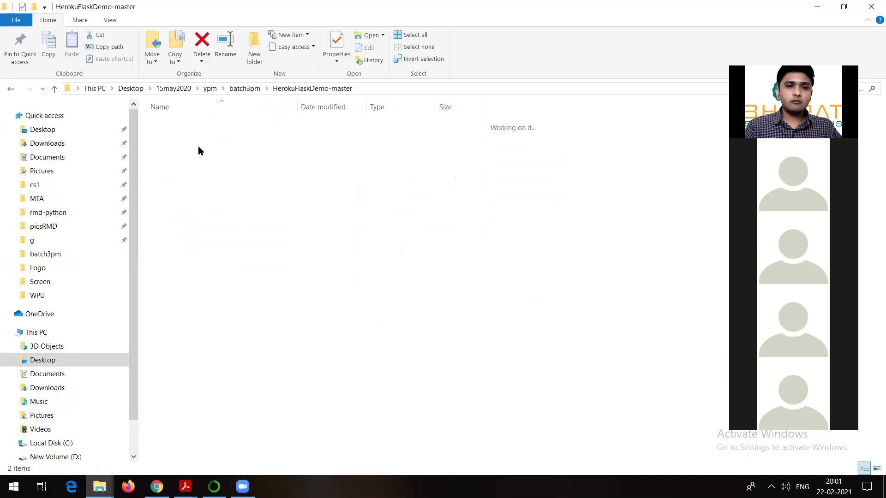
double_click(178, 138)
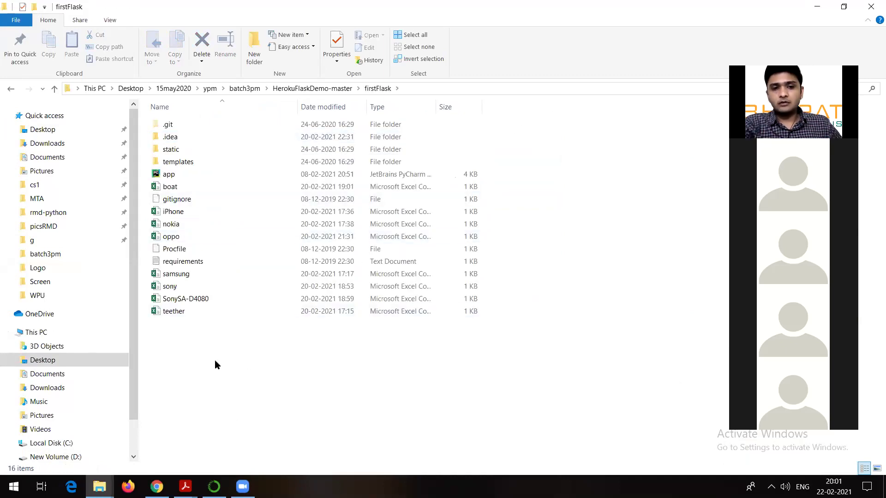
Step: Examine the files and folders that make up firstFlask, highlighting the whole set and the app file
key("ctrl+a")
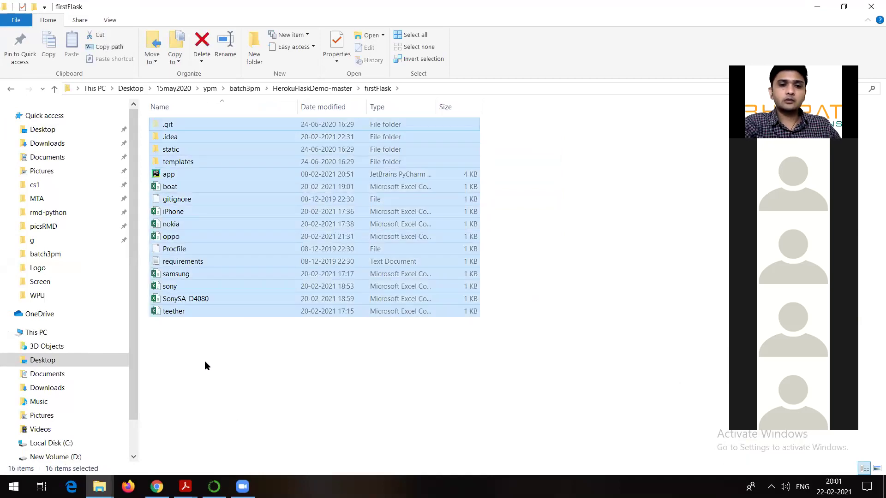
left_click(205, 365)
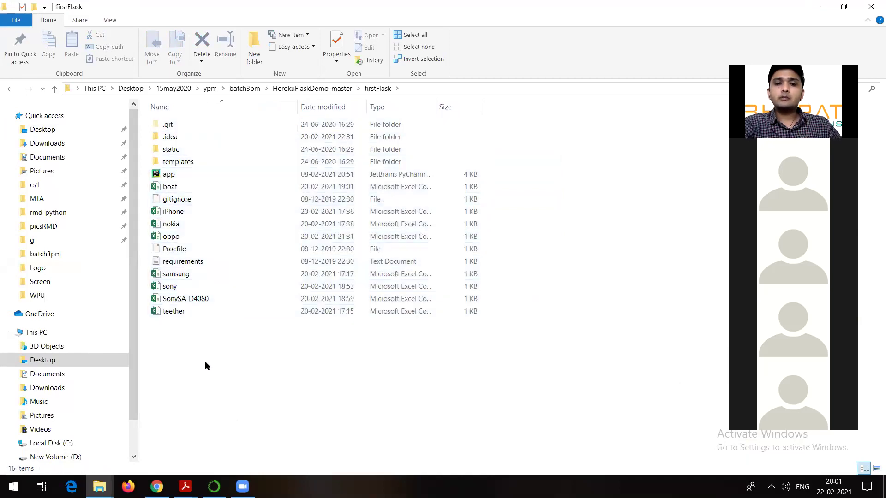
left_click_drag(177, 365, 579, 141)
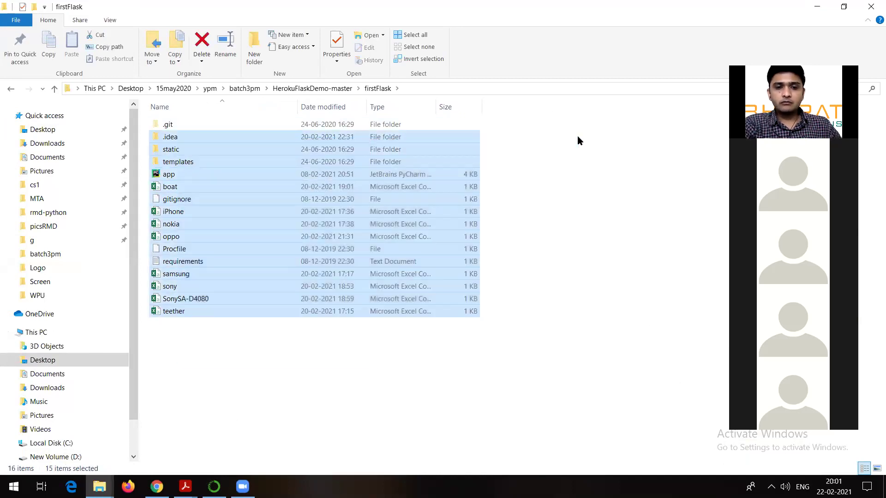
left_click(196, 381)
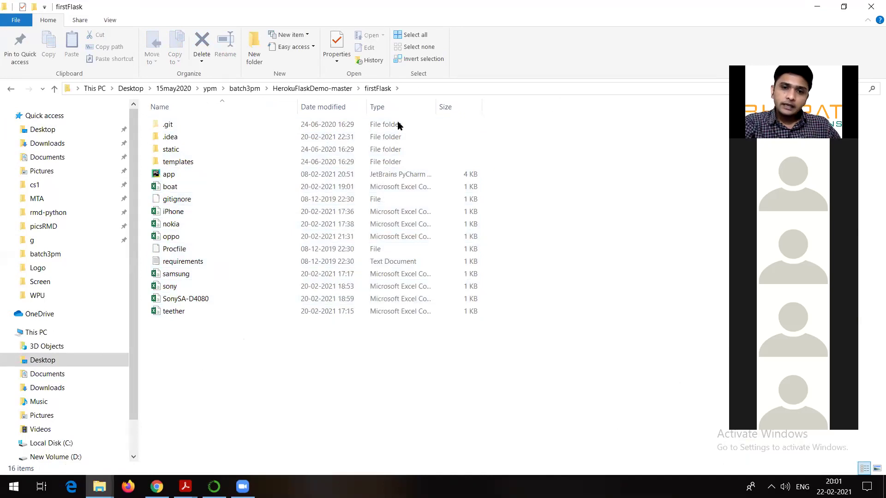
left_click(166, 178)
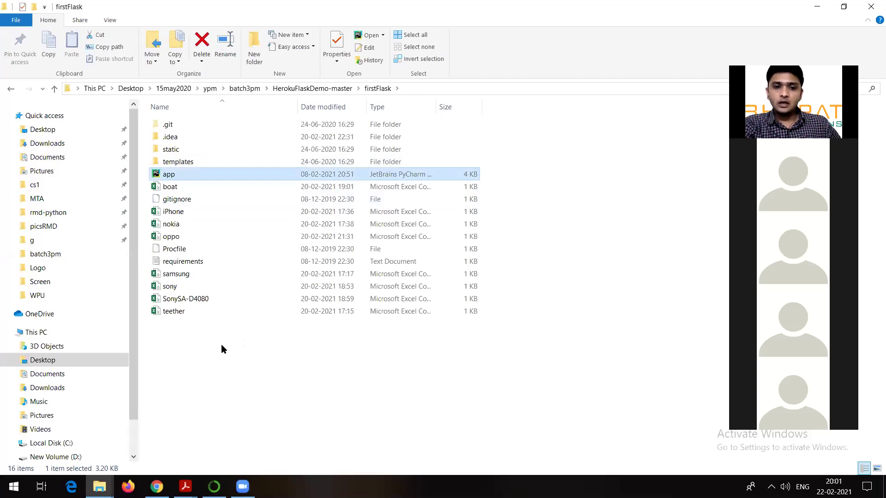
left_click(214, 369)
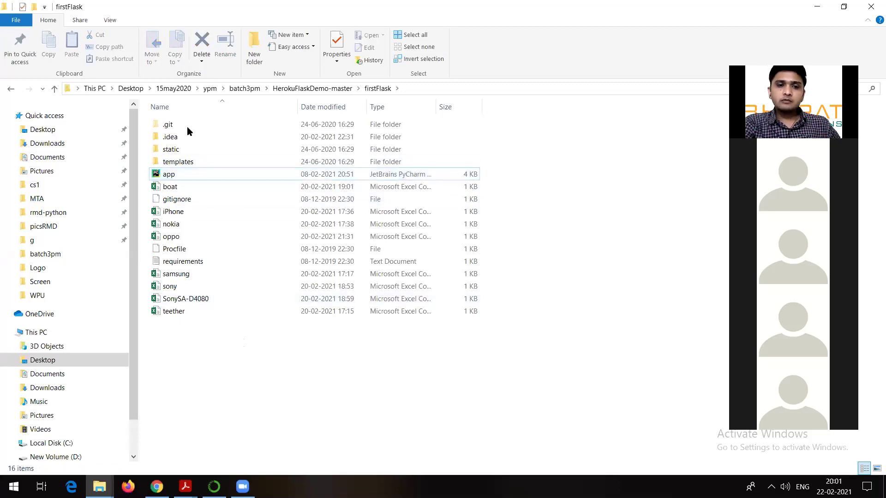
Step: Open the firstFlask folder as a PyCharm Community Edition project from its folder window
left_click(164, 179)
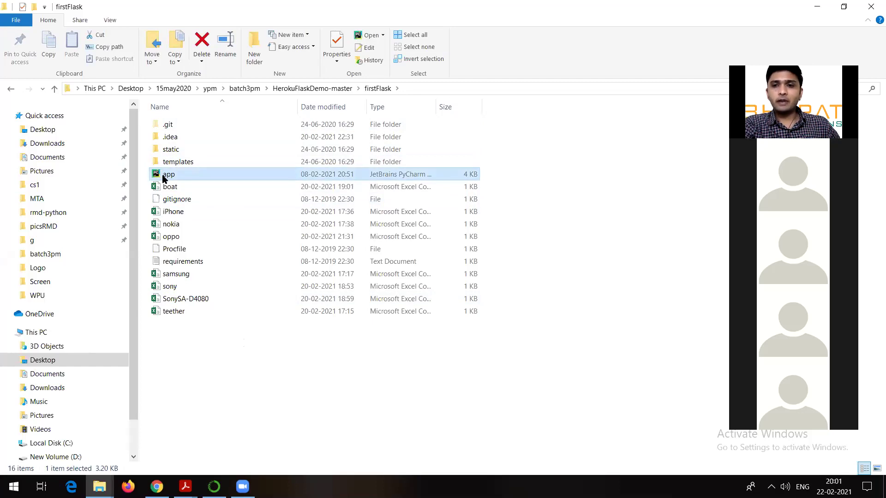
left_click(213, 369)
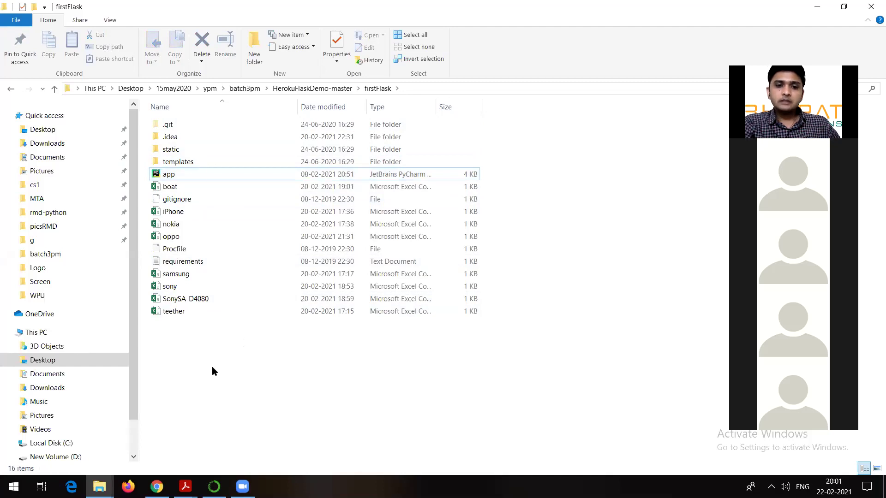
right_click(212, 369)
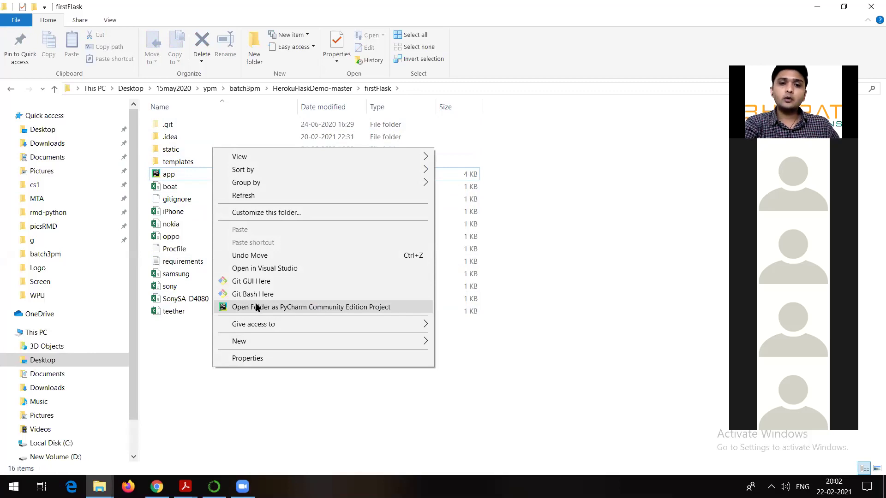
left_click(257, 307)
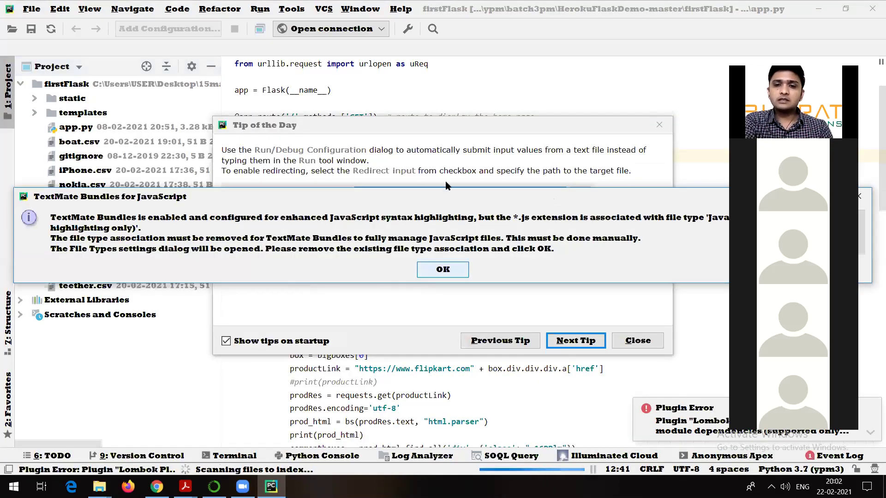
Step: Dismiss the TextMate Bundles notices, File Types settings and Tip of the Day, and place the cursor in the app.py import lines
left_click(549, 159)
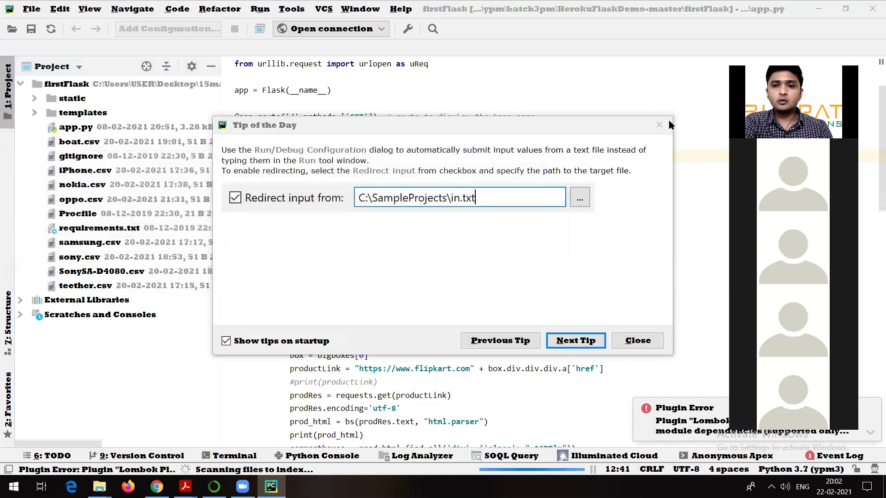
left_click(636, 339)
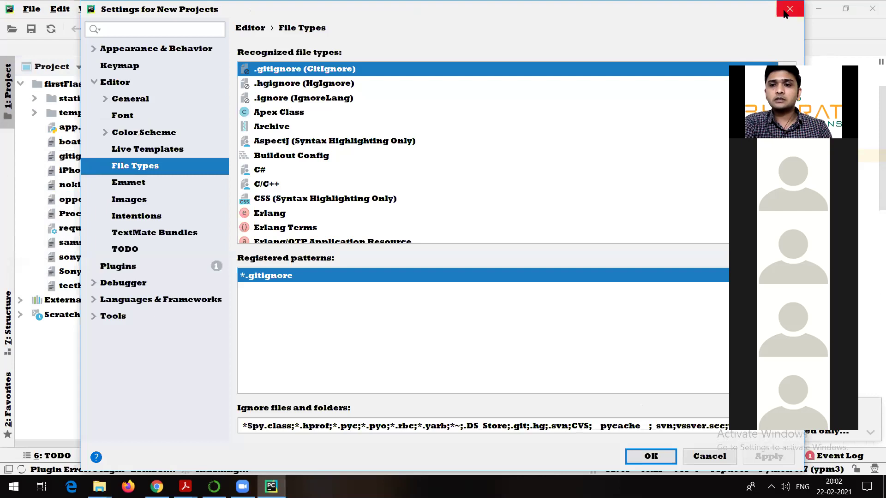
left_click(788, 9)
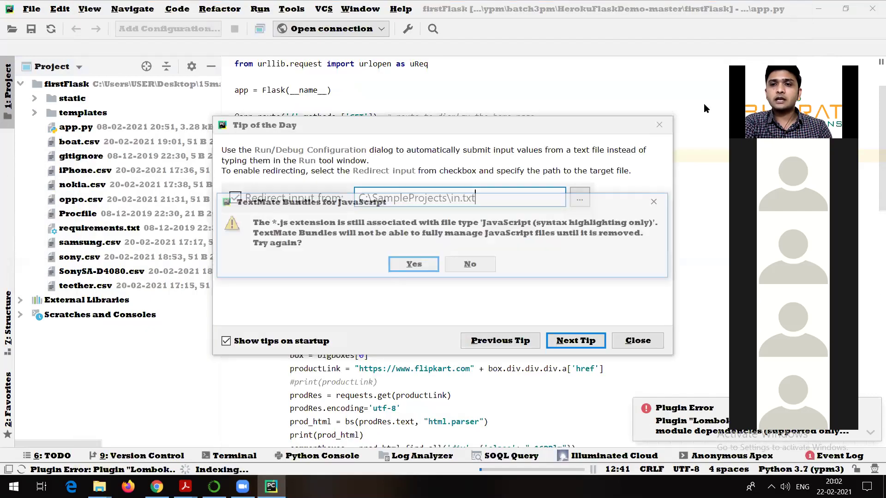
left_click(662, 203)
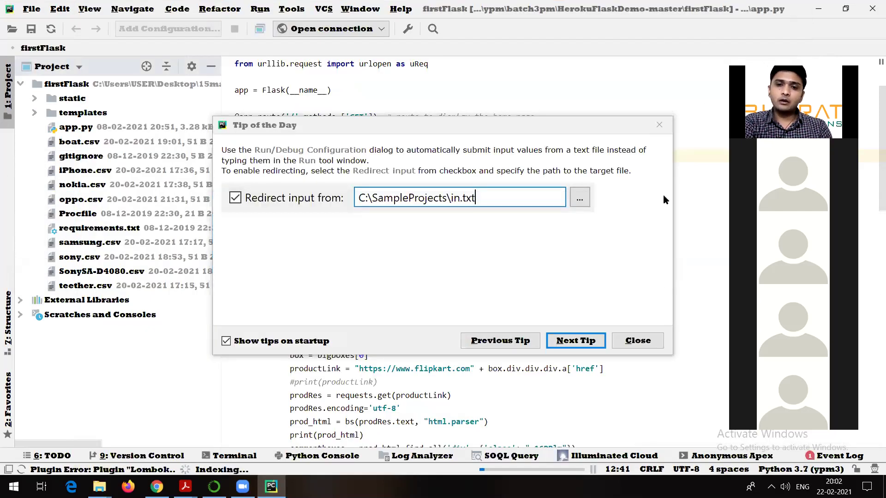
left_click(637, 340)
left_click(349, 118)
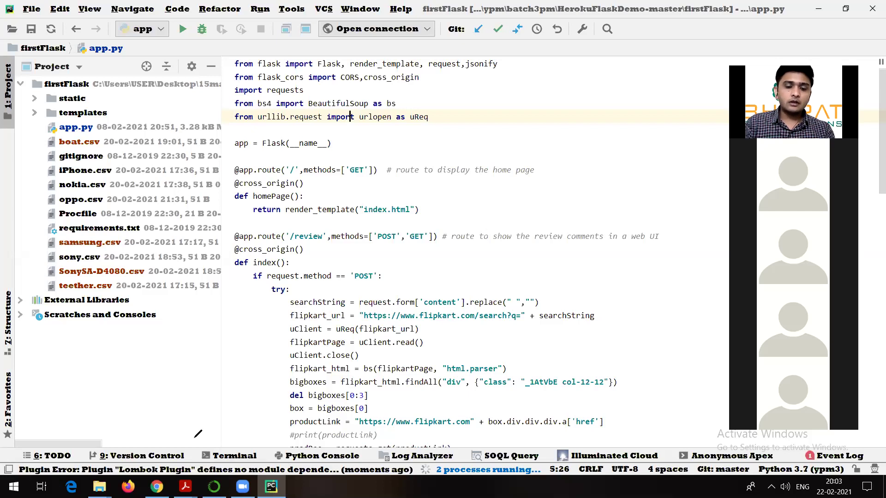
Step: Mark up the Terminal tool, the app.py code and the Run command with freehand pen strokes, and clear the markup
mouse_move(249, 420)
left_mouse_down()
mouse_move(232, 478)
mouse_move(287, 438)
mouse_move(259, 405)
left_mouse_up()
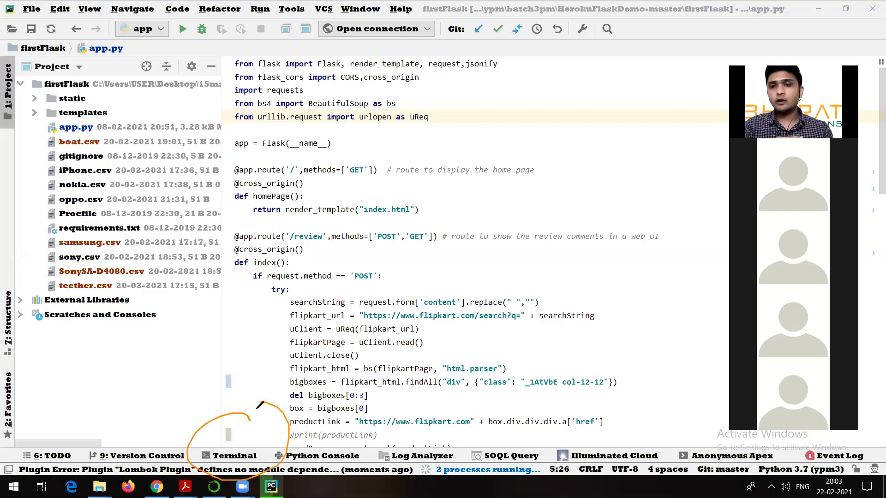
left_click_drag(256, 413, 240, 437)
mouse_move(373, 84)
left_mouse_down()
mouse_move(368, 331)
mouse_move(393, 362)
mouse_move(377, 373)
left_mouse_up()
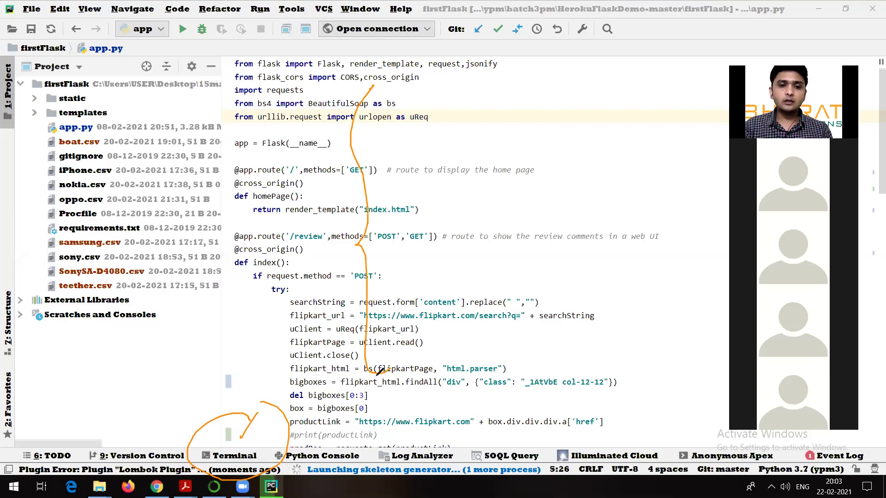
left_click_drag(280, 400, 231, 452)
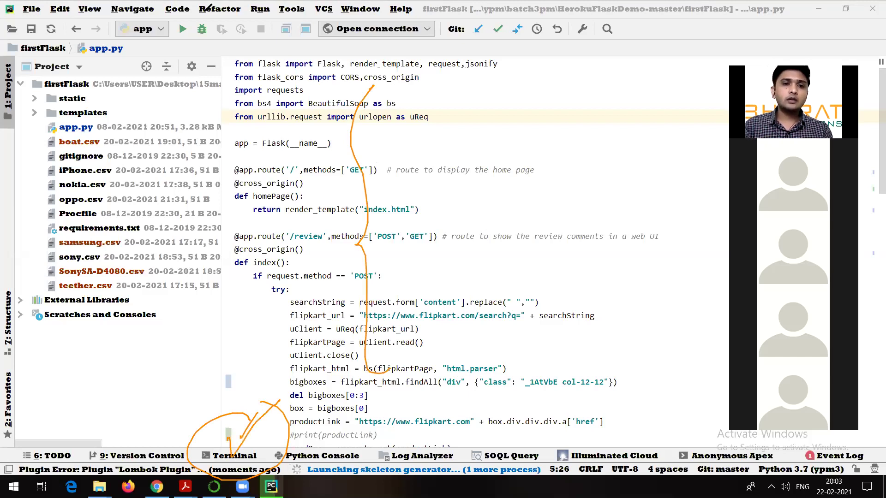
mouse_move(270, 4)
left_mouse_down()
mouse_move(253, 27)
mouse_move(256, 1)
left_mouse_up()
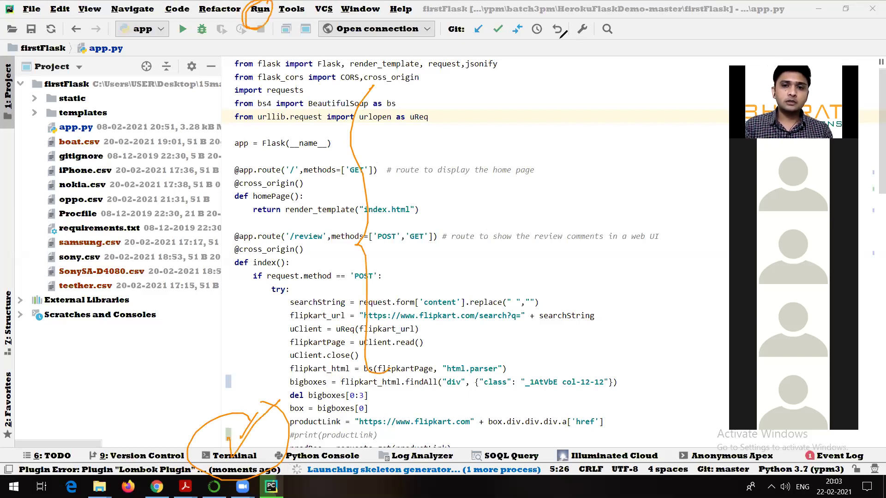
key("Escape")
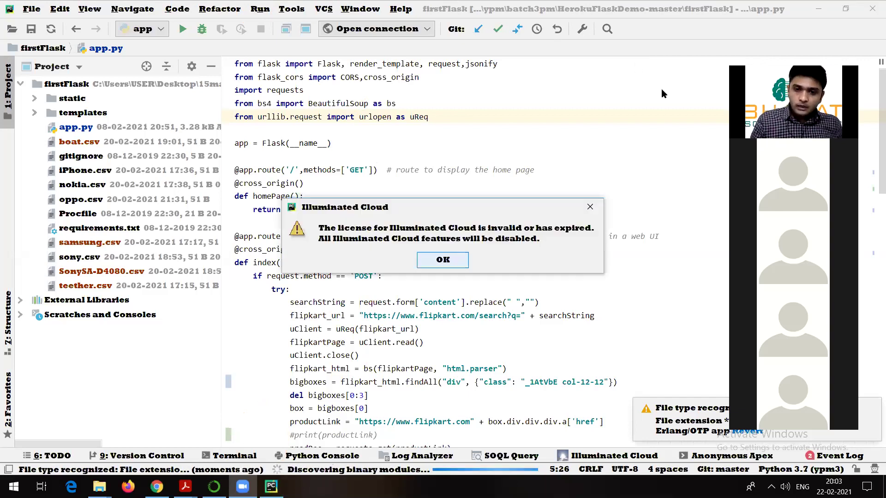
Step: Dismiss the Illuminated Cloud license warning
left_click(590, 207)
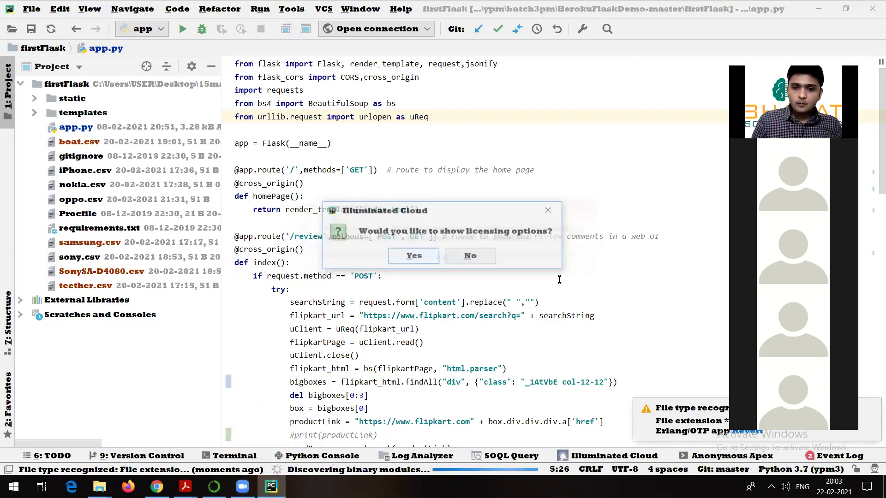
Step: Handwrite "Pycharm IDE" and "VS code" over the editor and underline both tool names
left_click_drag(477, 119, 478, 128)
mouse_move(481, 119)
left_mouse_down()
mouse_move(481, 152)
mouse_move(639, 96)
left_mouse_up()
mouse_move(626, 99)
left_mouse_down()
mouse_move(627, 111)
mouse_move(645, 118)
left_mouse_up()
left_click_drag(645, 98, 648, 119)
left_click_drag(692, 84, 692, 105)
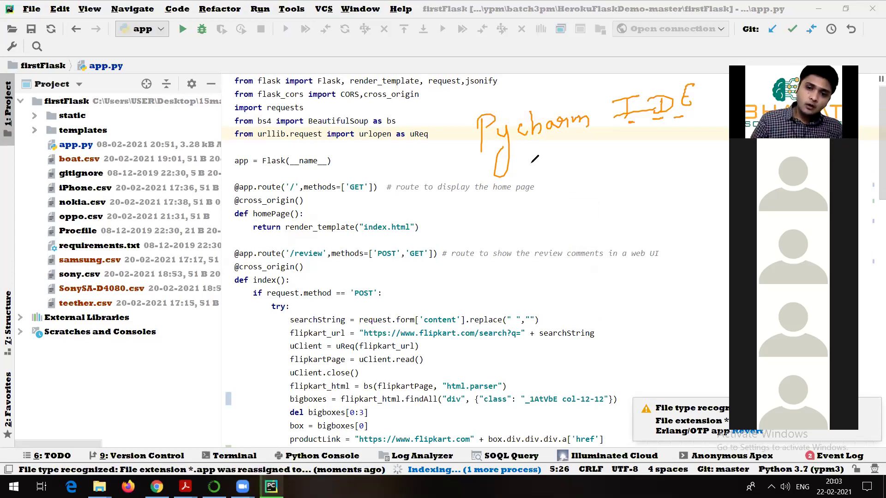
left_click_drag(531, 164, 548, 149)
left_click_drag(633, 137, 605, 160)
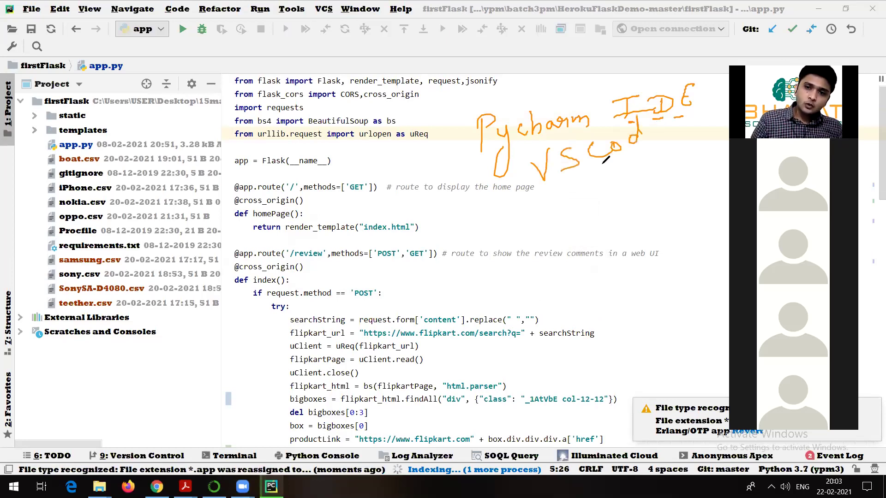
left_click_drag(559, 189, 639, 157)
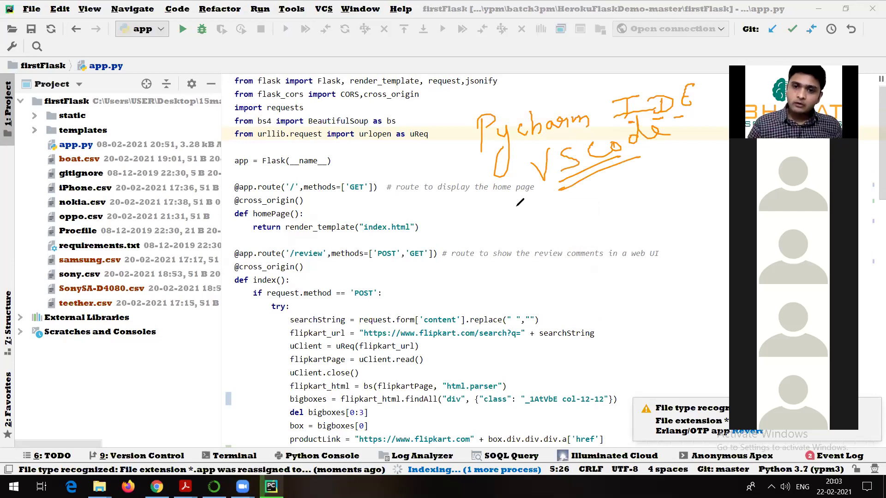
left_click_drag(563, 171, 514, 206)
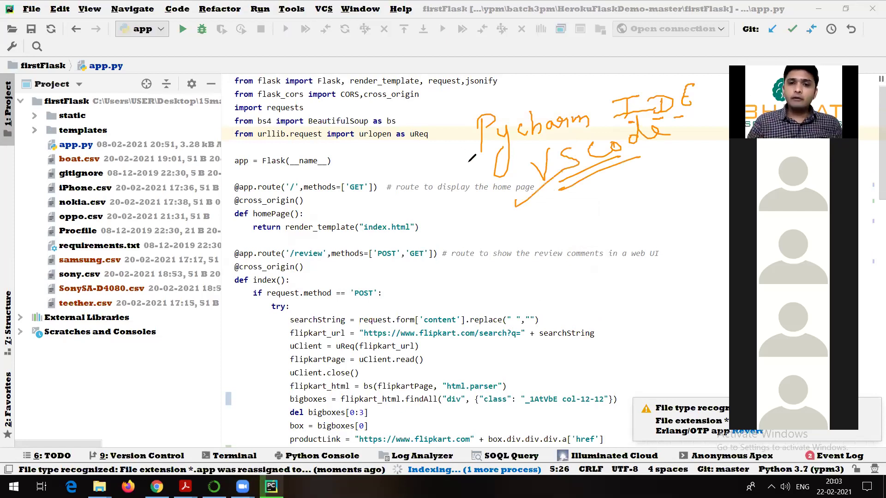
mouse_move(537, 147)
left_mouse_down()
mouse_move(466, 174)
mouse_move(577, 132)
left_mouse_up()
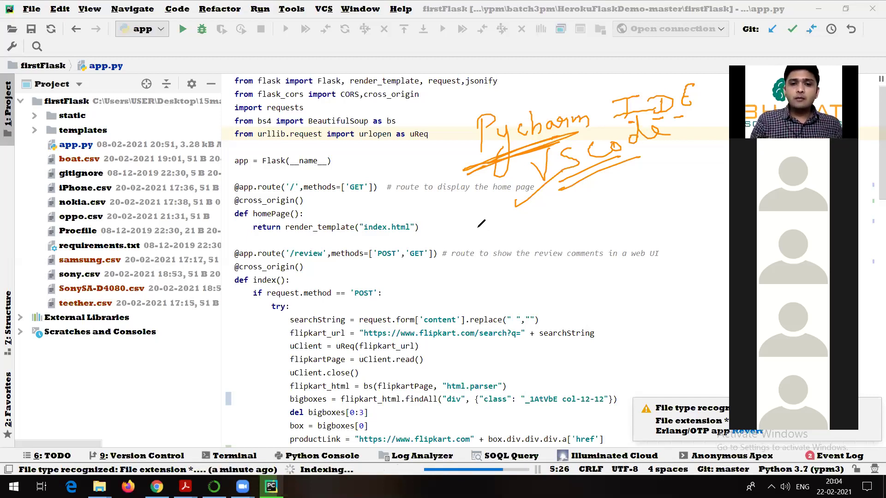
Step: Handwrite "Jupyter" and "Pycharm" beneath the earlier notes, mark both with dashes, and clear all annotations
mouse_move(480, 221)
left_mouse_down()
mouse_move(490, 240)
mouse_move(533, 249)
left_mouse_up()
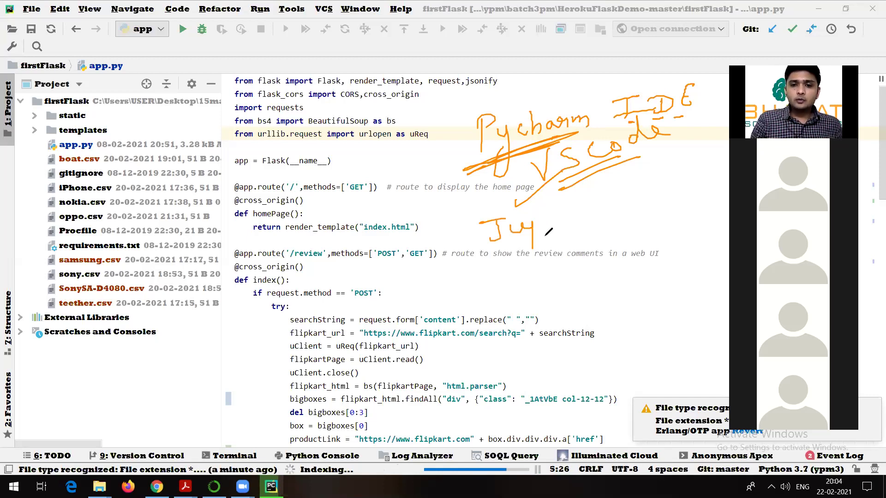
left_click_drag(535, 217, 598, 210)
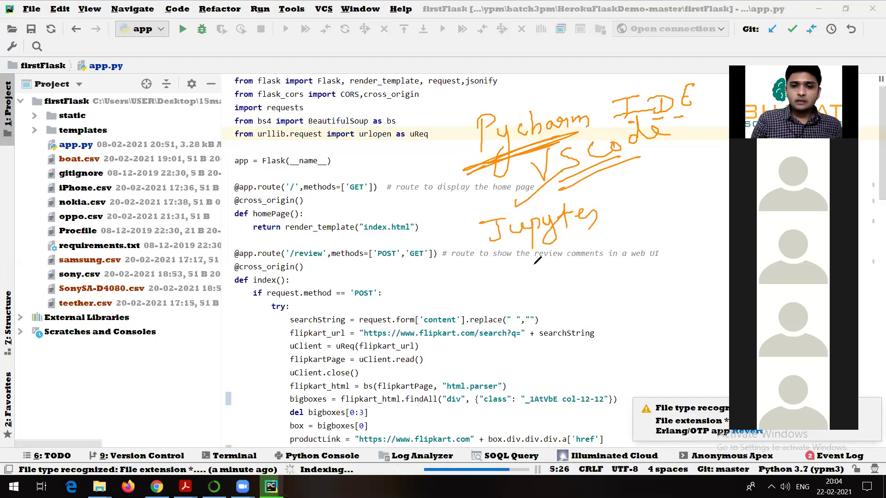
mouse_move(513, 261)
left_mouse_down()
mouse_move(526, 290)
mouse_move(582, 254)
left_mouse_up()
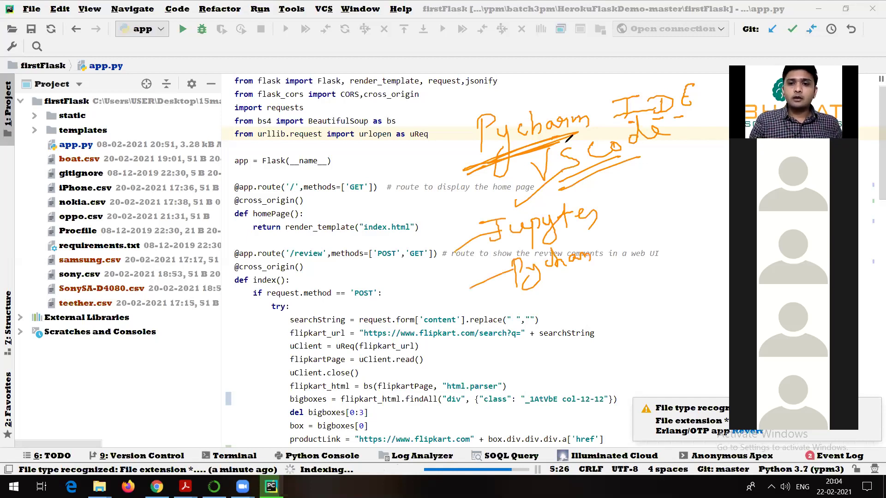
key("Escape")
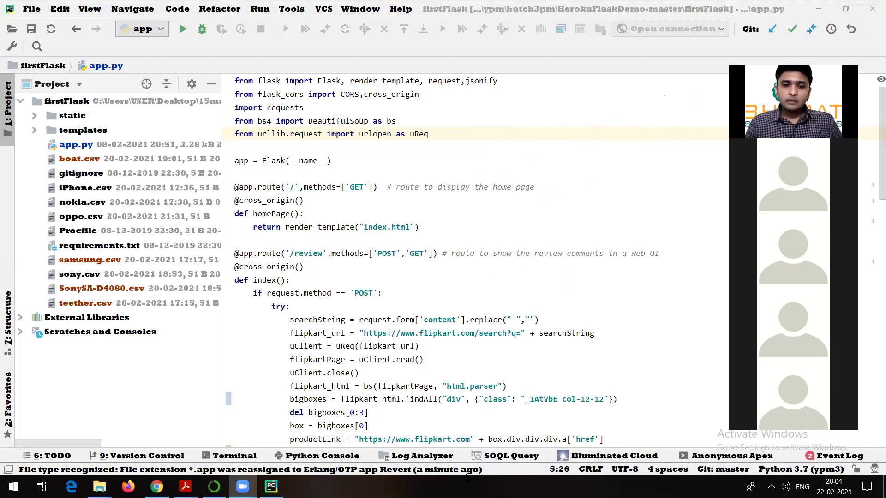
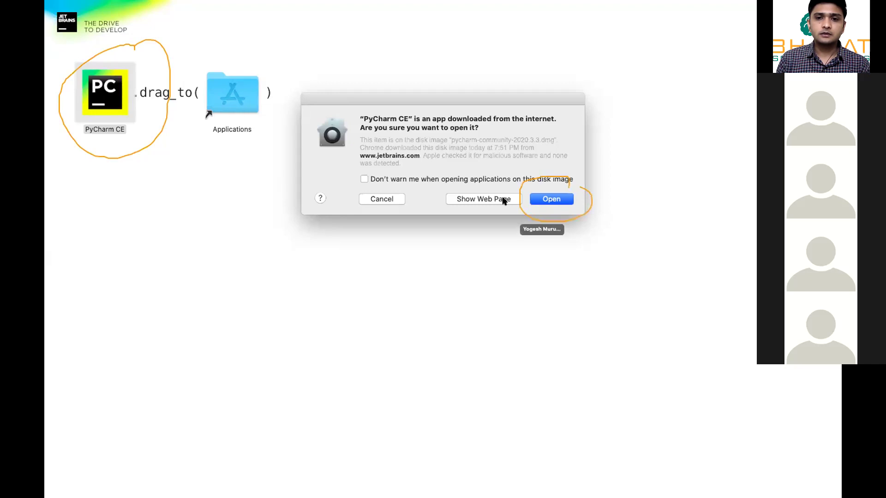
Step: Complete the first launch of PyCharm CE on the Mac, accepting the JetBrains user agreement and declining to send anonymous statistics
left_click(548, 201)
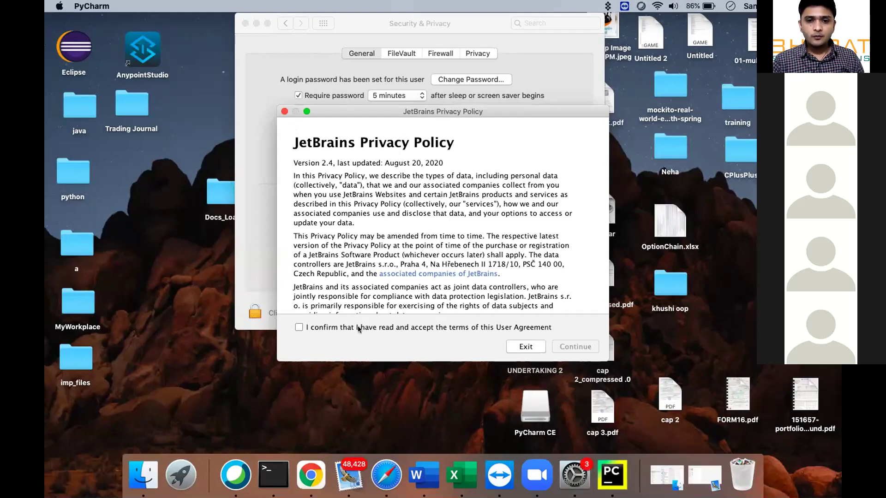
left_click(298, 327)
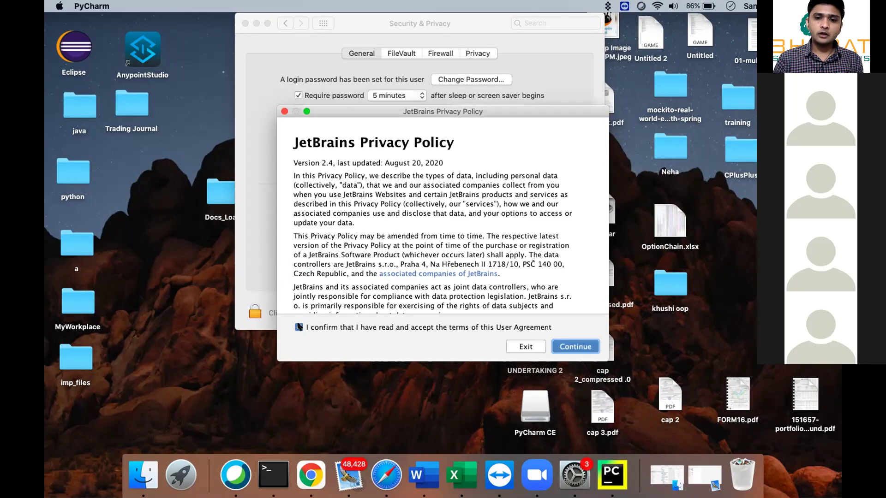
left_click(587, 346)
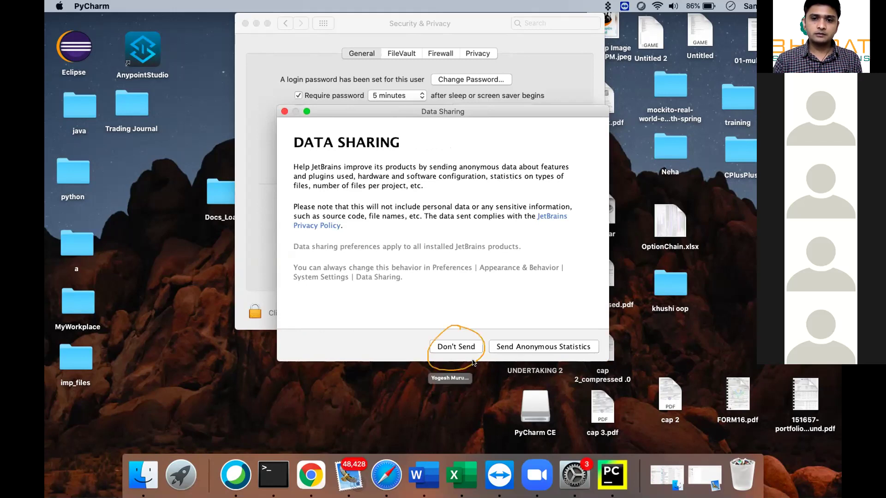
left_click(458, 347)
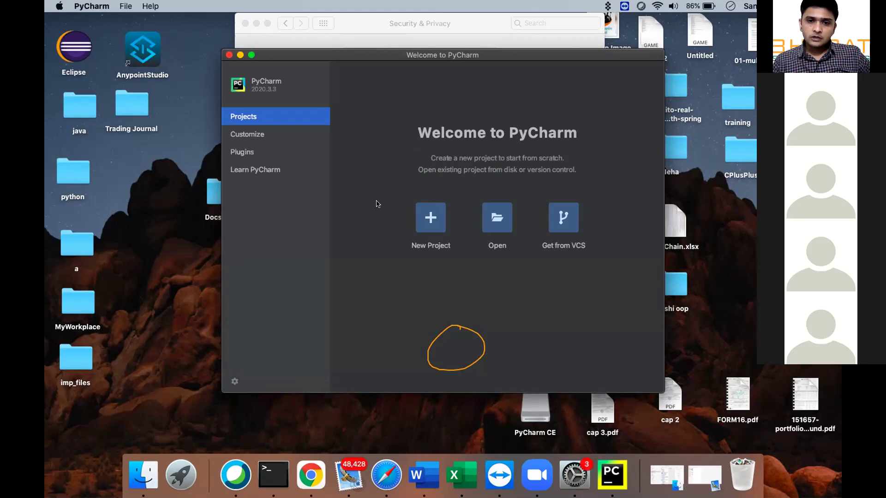
Step: Create a new Virtualenv project with a first name as its folder name under PycharmProjects, and close the Tip of the Day
left_click(430, 217)
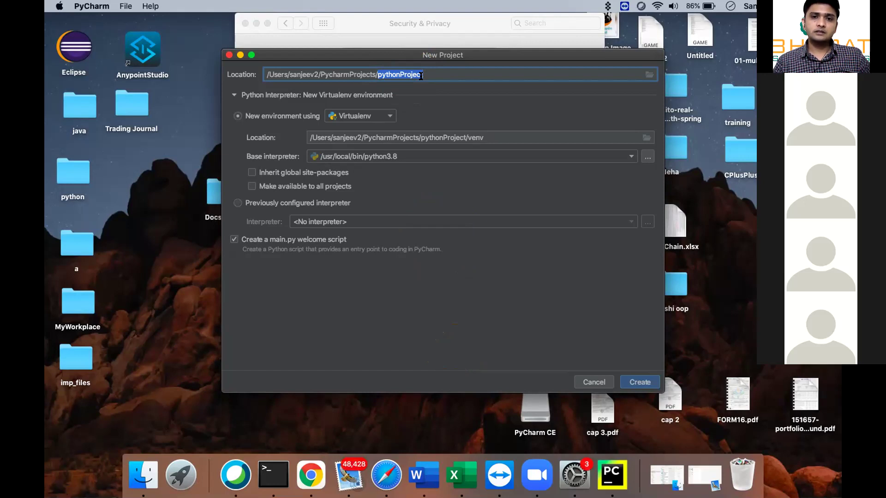
key("BackSpace")
key("BackSpace")
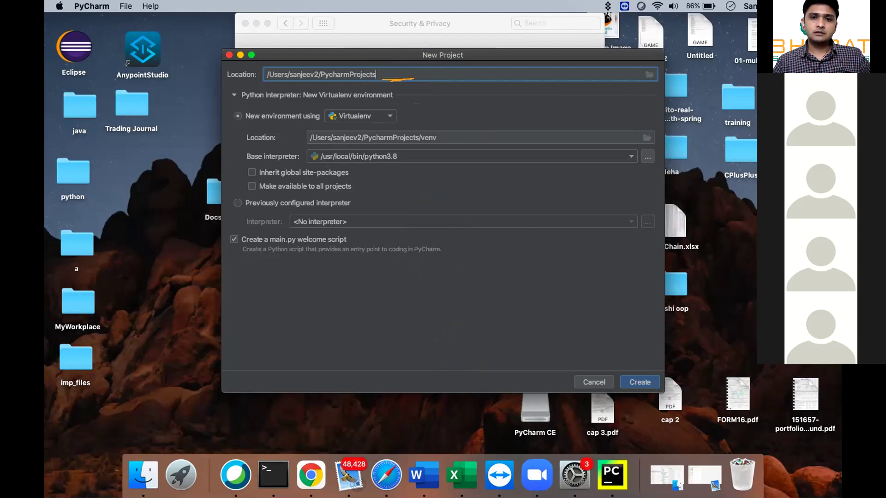
type("/")
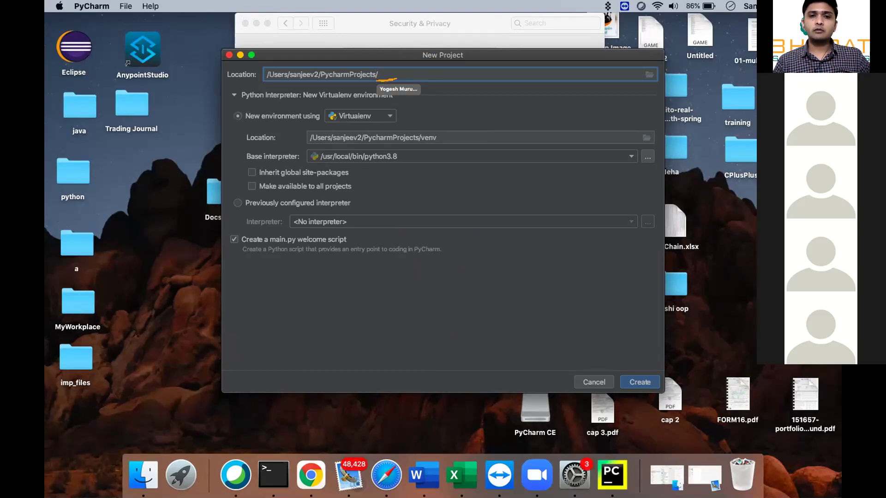
type("khush")
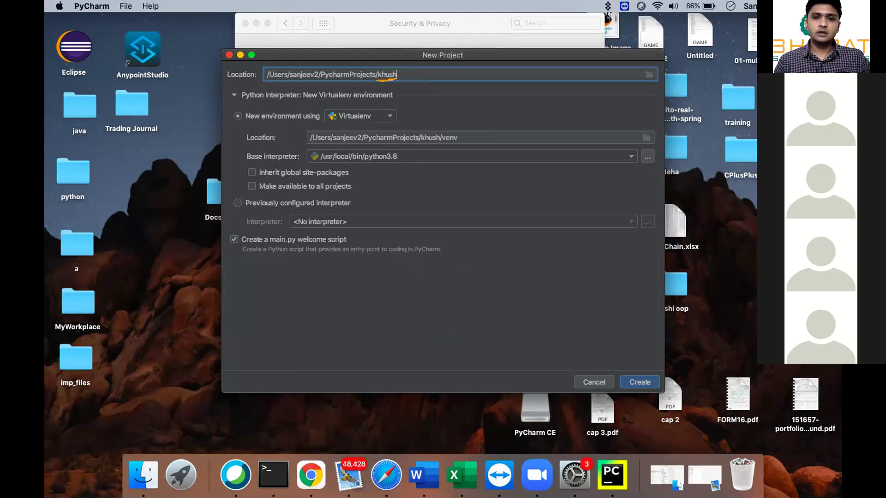
type("i")
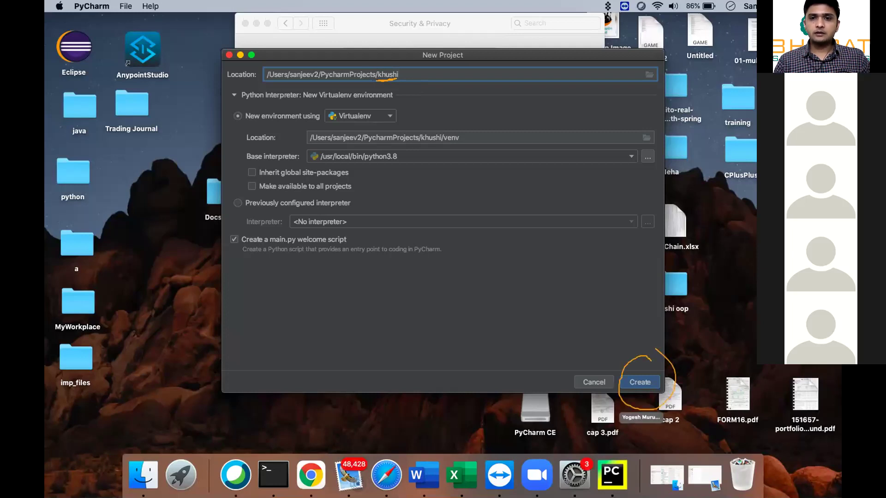
left_click(639, 383)
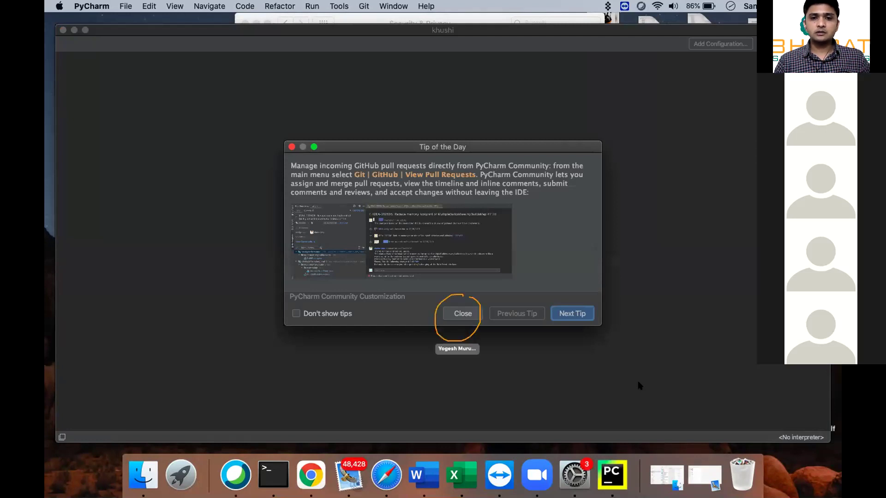
left_click(459, 314)
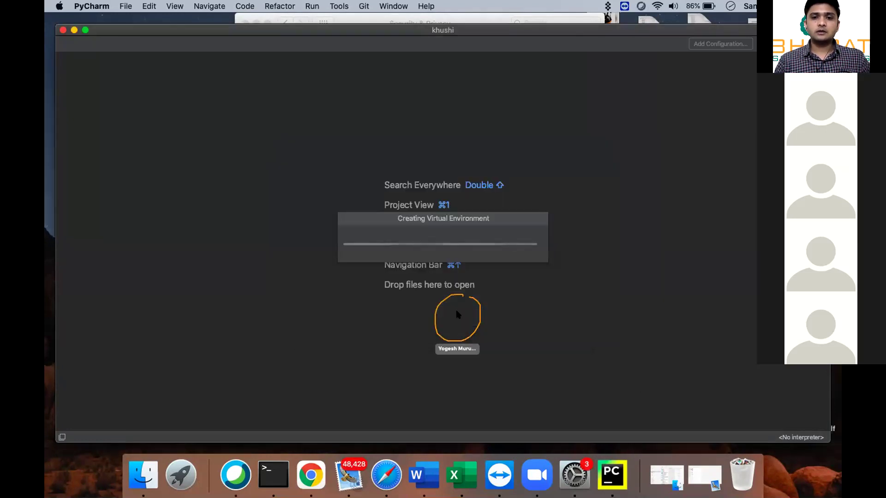